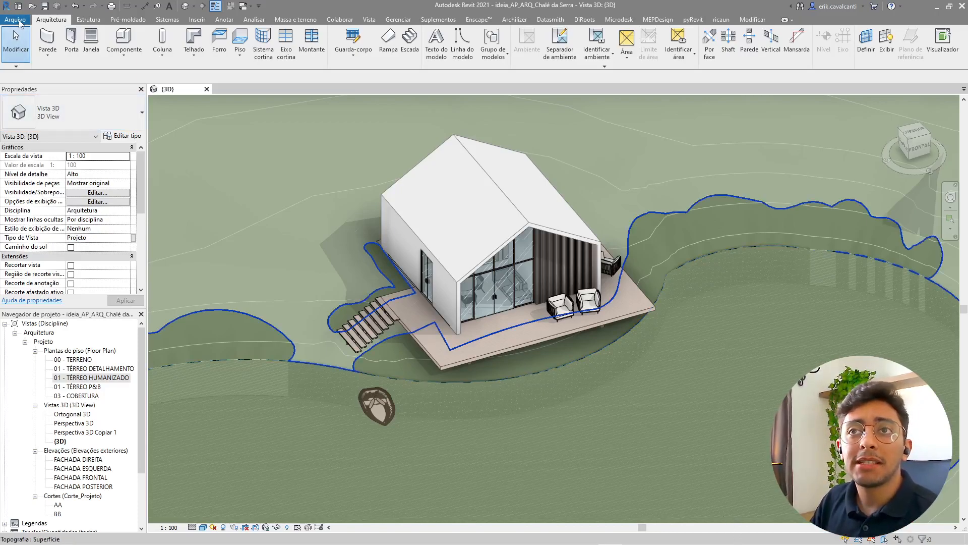
left_click(15, 19)
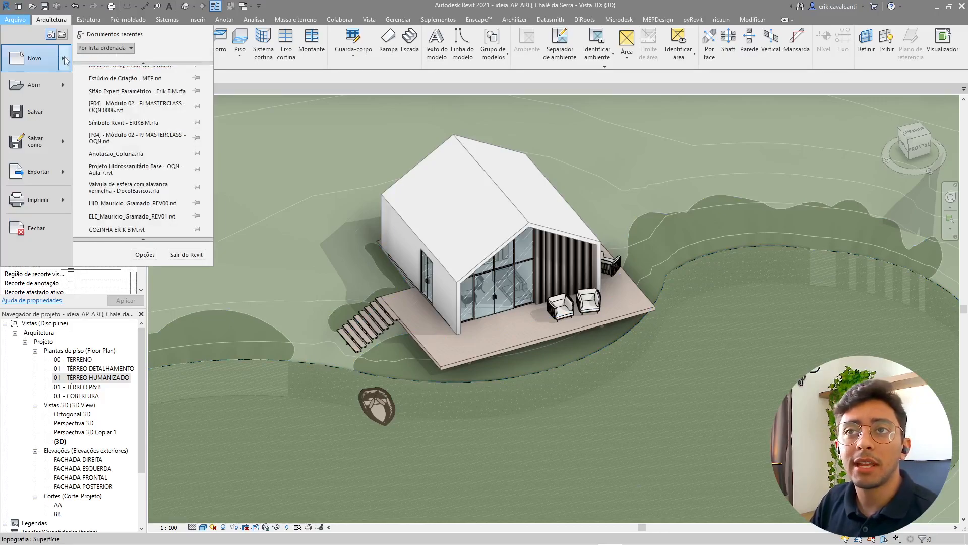
mouse_move(64, 62)
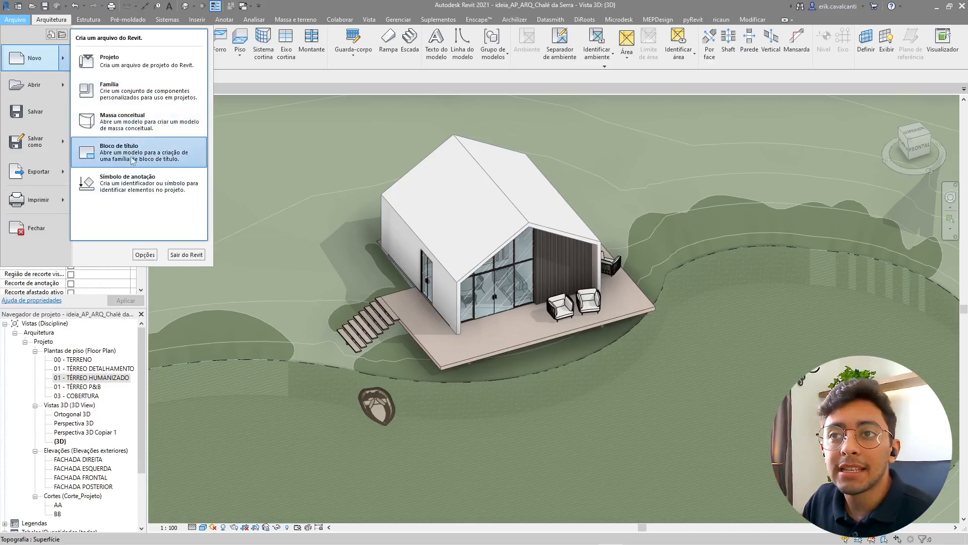
mouse_move(45, 85)
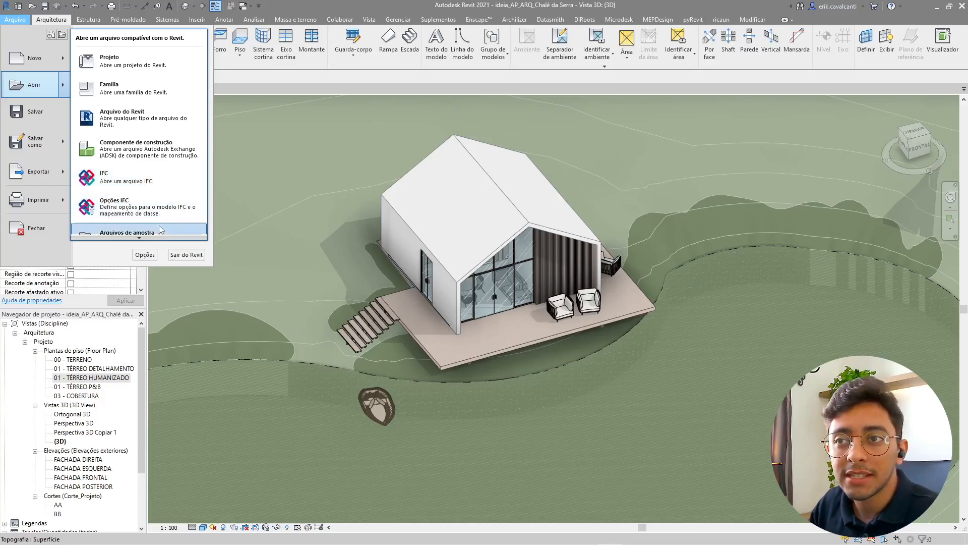
scroll(161, 229, "down", 1)
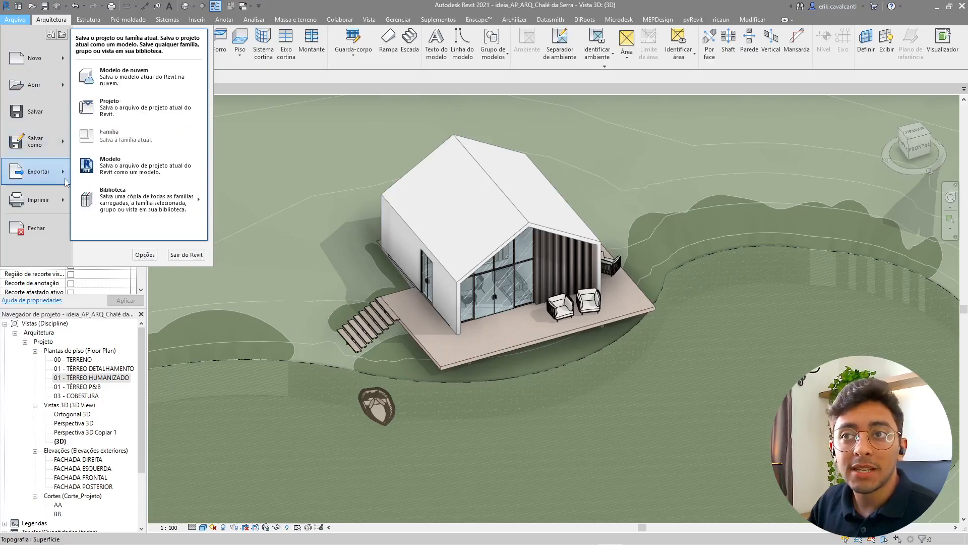
- Review the Solids and Colors options in the DWG export setup of the 3D view, and leave without exporting
mouse_move(64, 182)
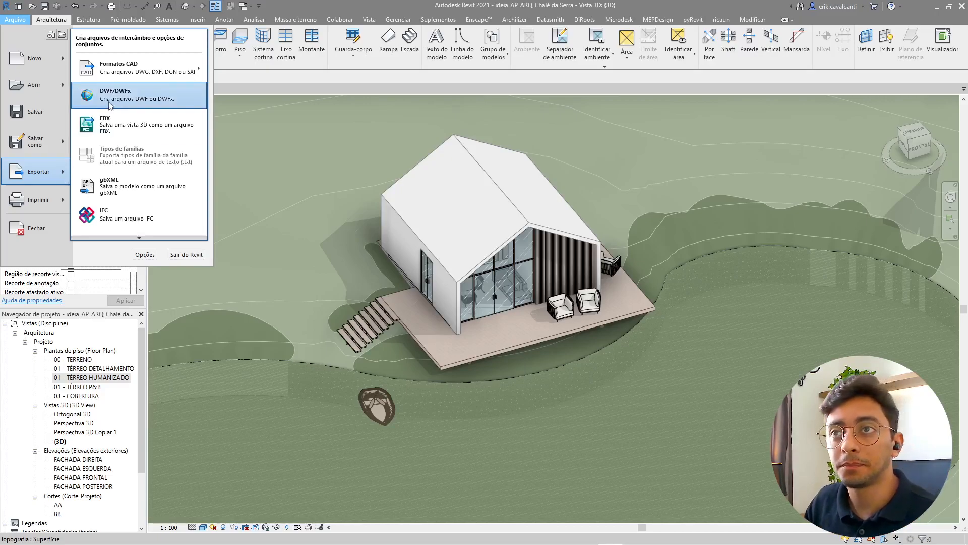
mouse_move(133, 70)
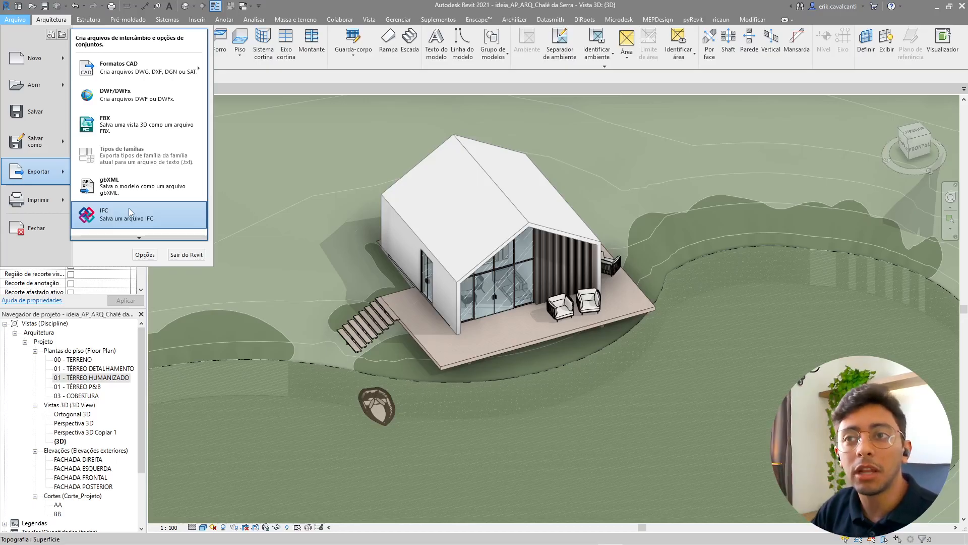
mouse_move(172, 75)
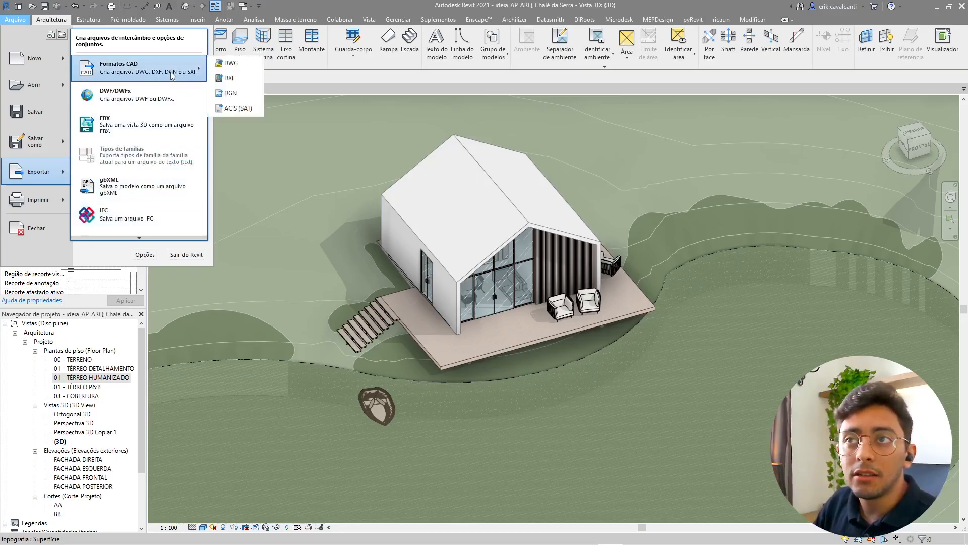
left_click(230, 63)
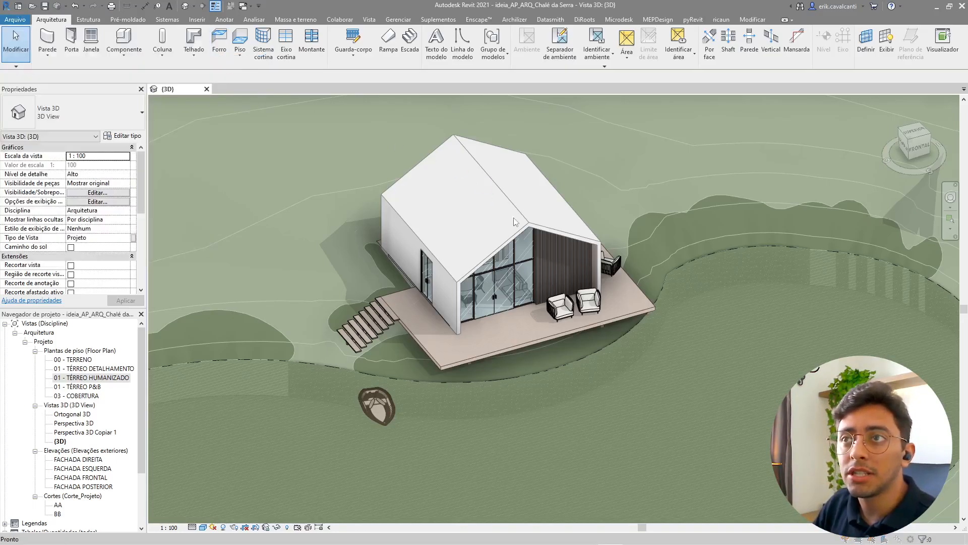
left_click(549, 320)
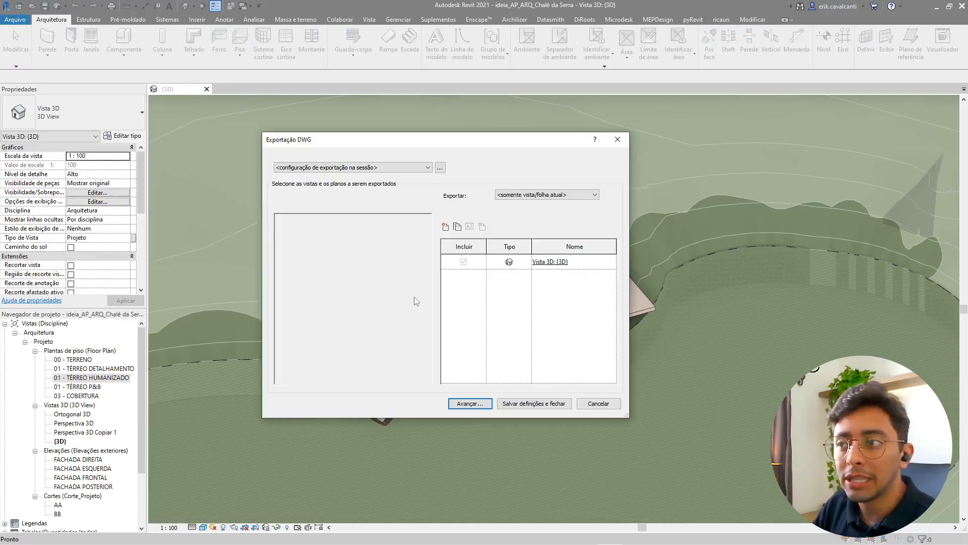
left_click(440, 167)
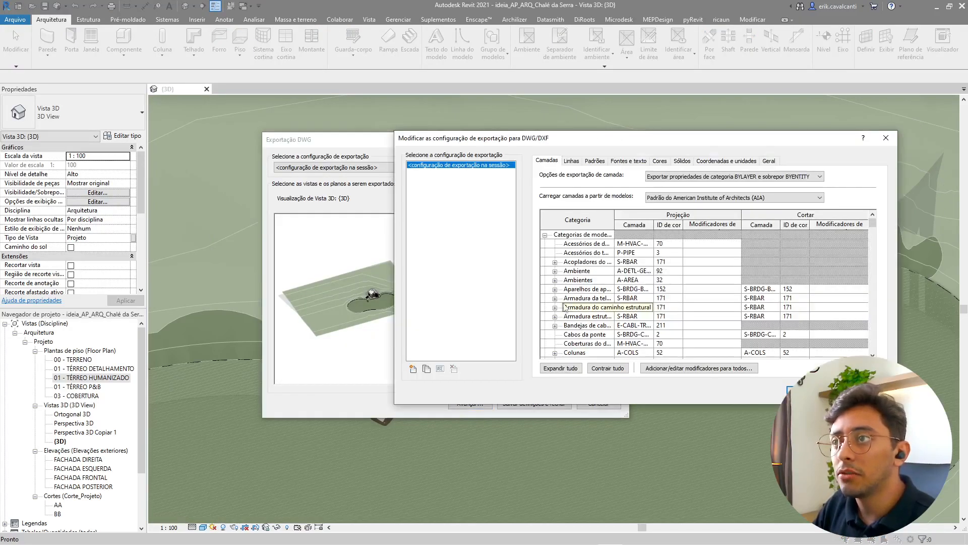
left_click(682, 161)
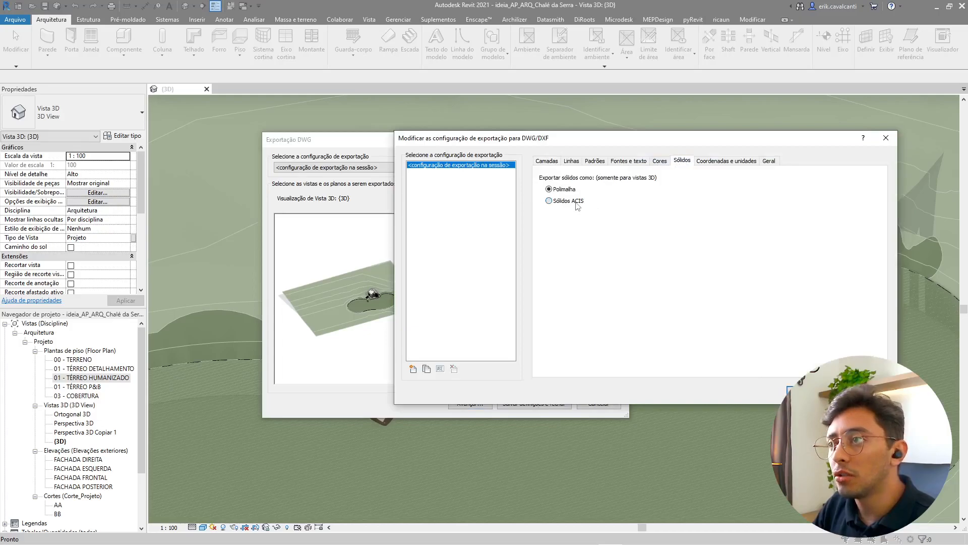
left_click(662, 162)
left_click(593, 251)
left_click(886, 138)
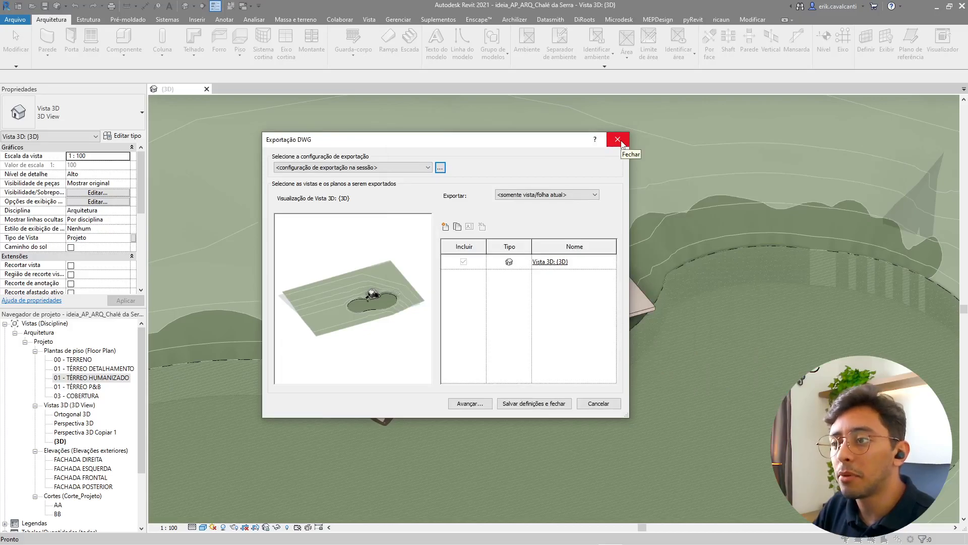
left_click(617, 140)
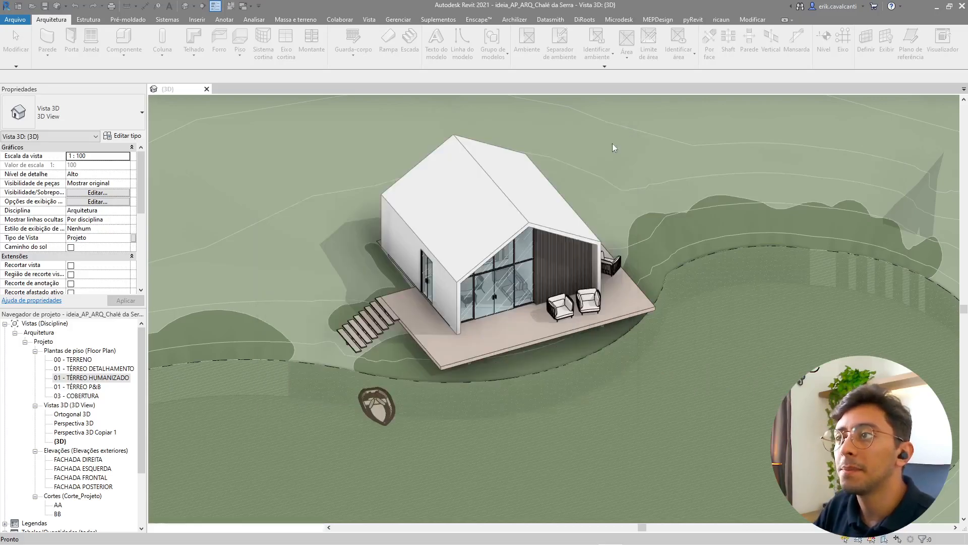
- Open the IFC export settings for the chalet project
left_click(14, 20)
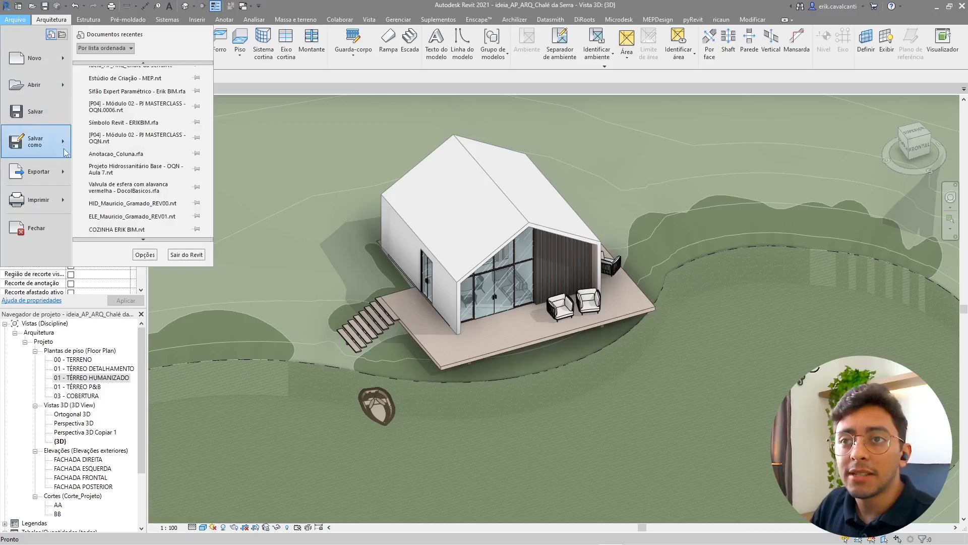
mouse_move(36, 172)
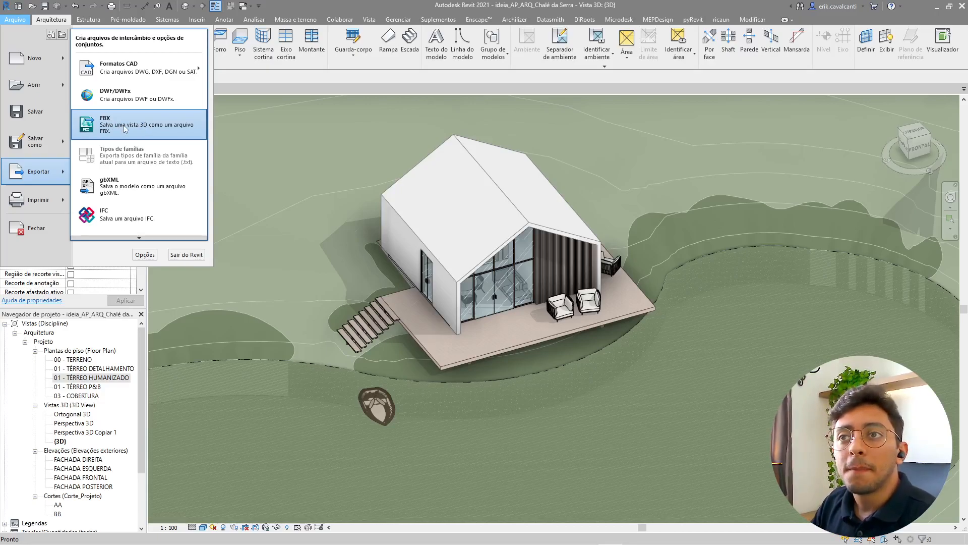
scroll(136, 182, "down", 2)
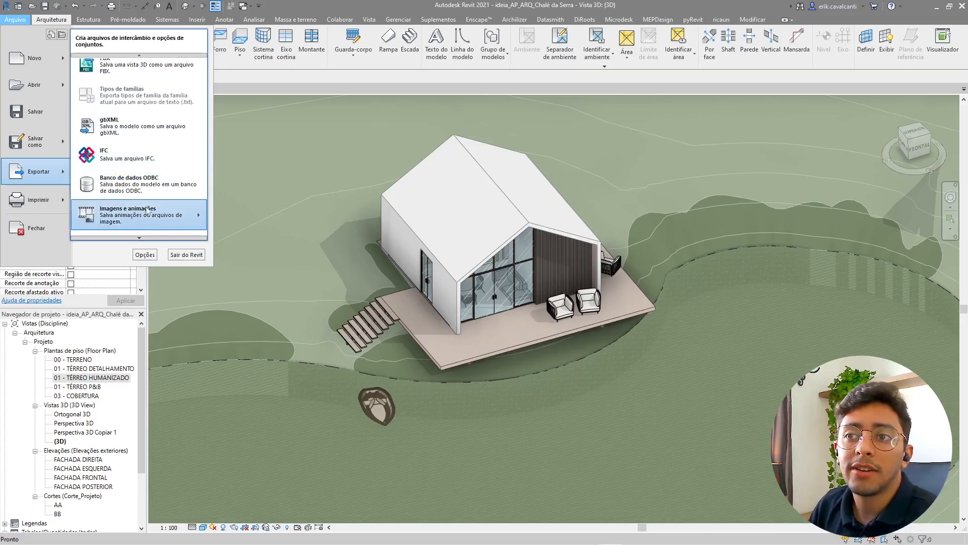
left_click(574, 233)
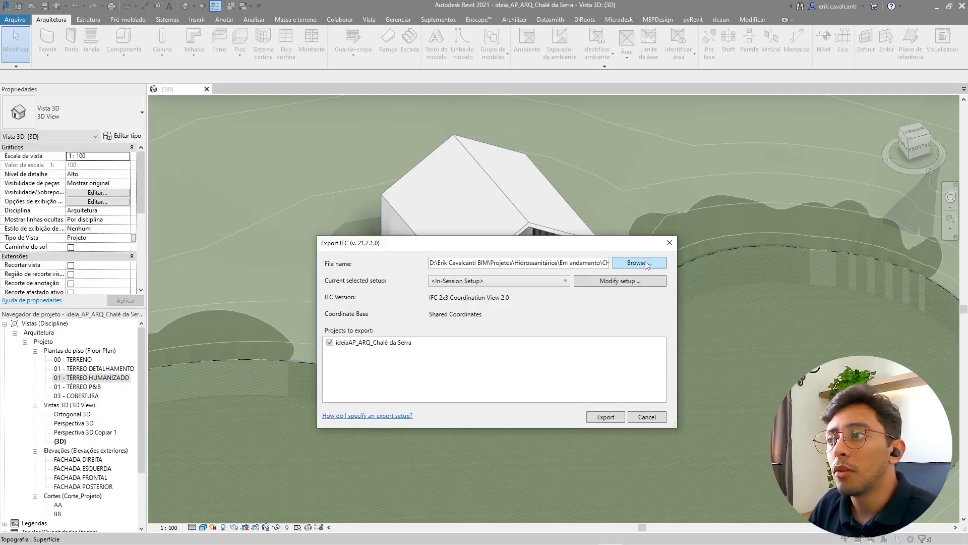
- Review the General, Level of Detail and Advanced options of the in-session IFC export setup, and leave without exporting
left_click(620, 281)
left_click_drag(557, 201, 363, 88)
left_click(427, 104)
left_click(476, 123)
left_click(482, 165)
left_click(465, 105)
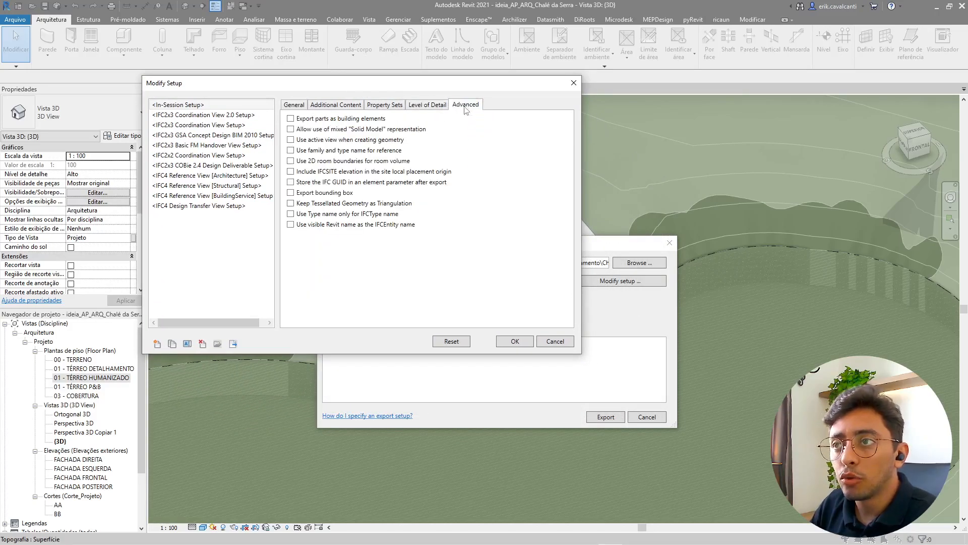
left_click(290, 102)
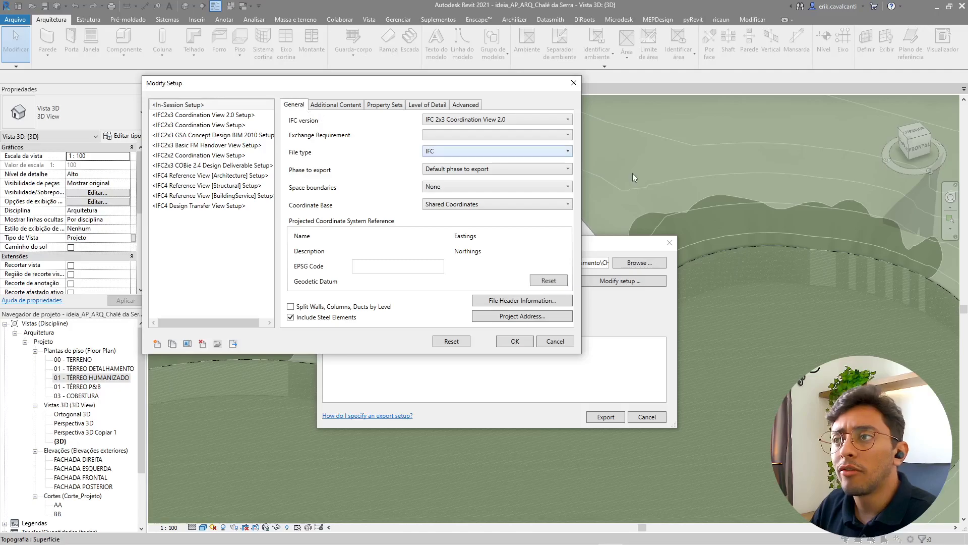
left_click(465, 105)
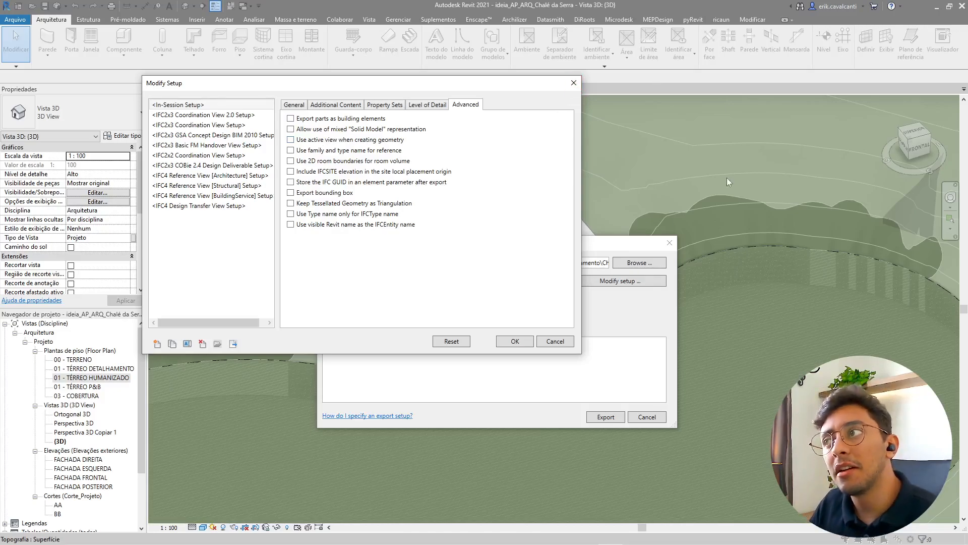
left_click(573, 83)
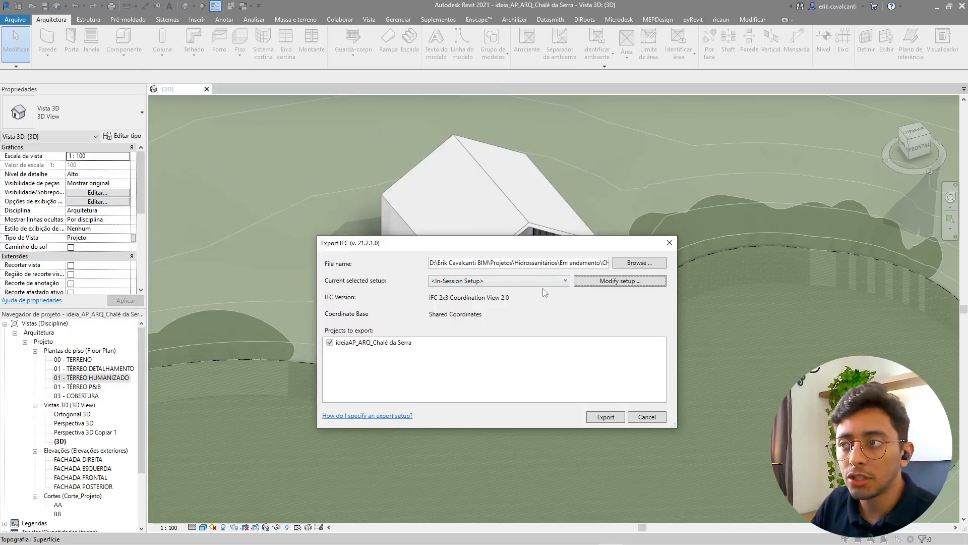
left_click(670, 242)
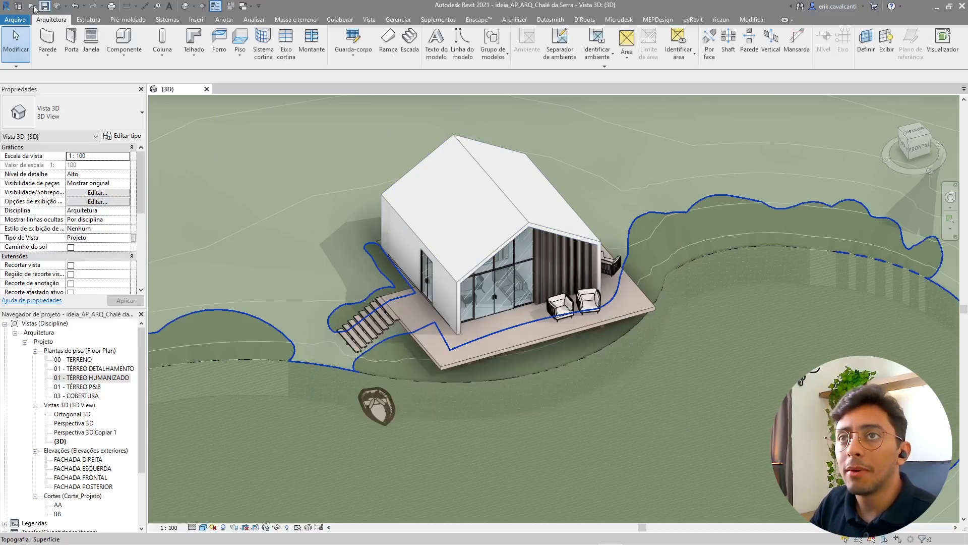
- Locate the image export command among the export options for images and animations, without running it
left_click(17, 20)
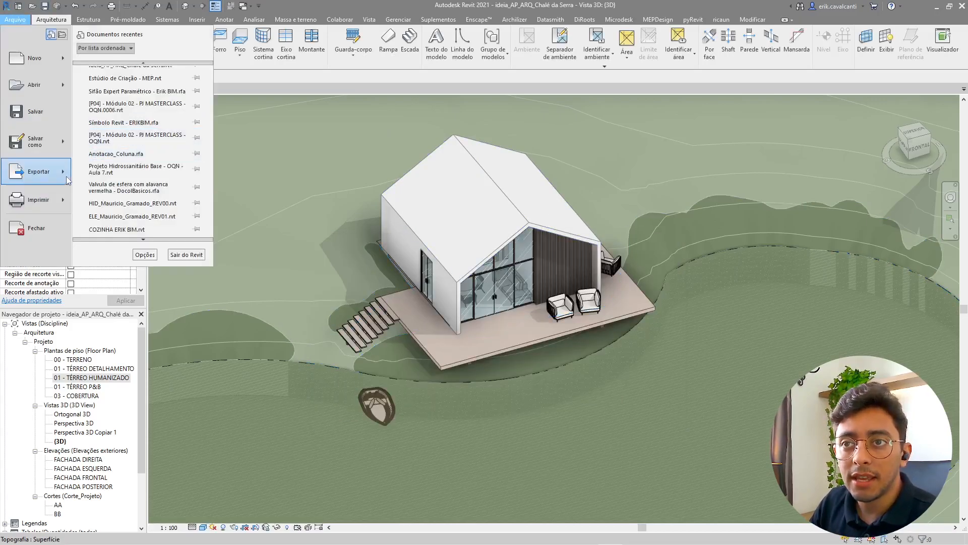
mouse_move(38, 174)
mouse_move(135, 239)
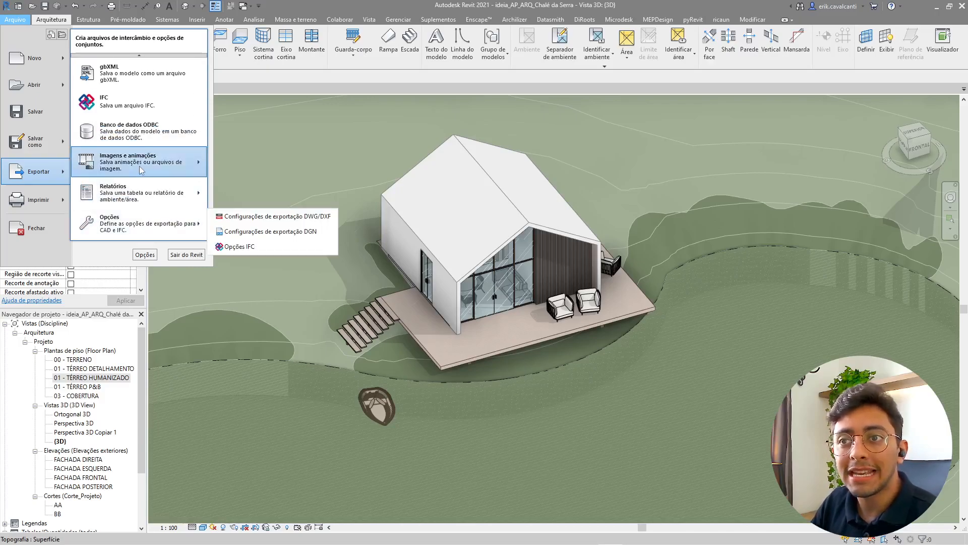
mouse_move(151, 170)
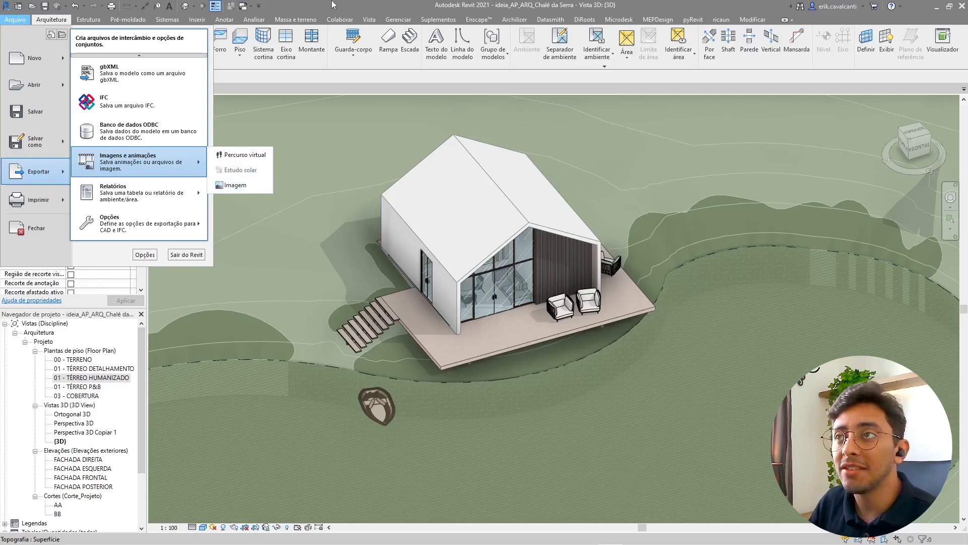
key("Escape")
key("Escape")
key("Escape")
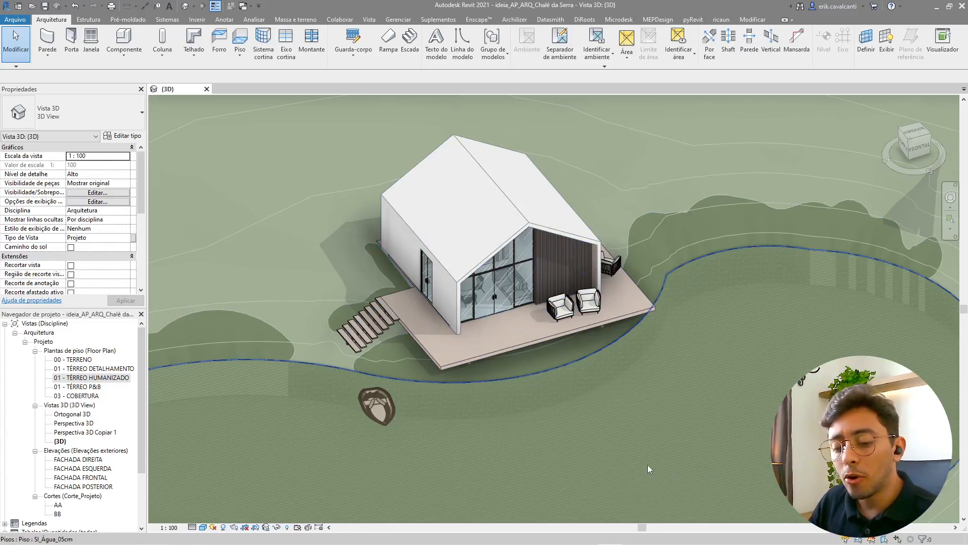
- Search the keyboard shortcuts for "imagem" and check the one assigned to the Imagem export command
key("k")
key("s")
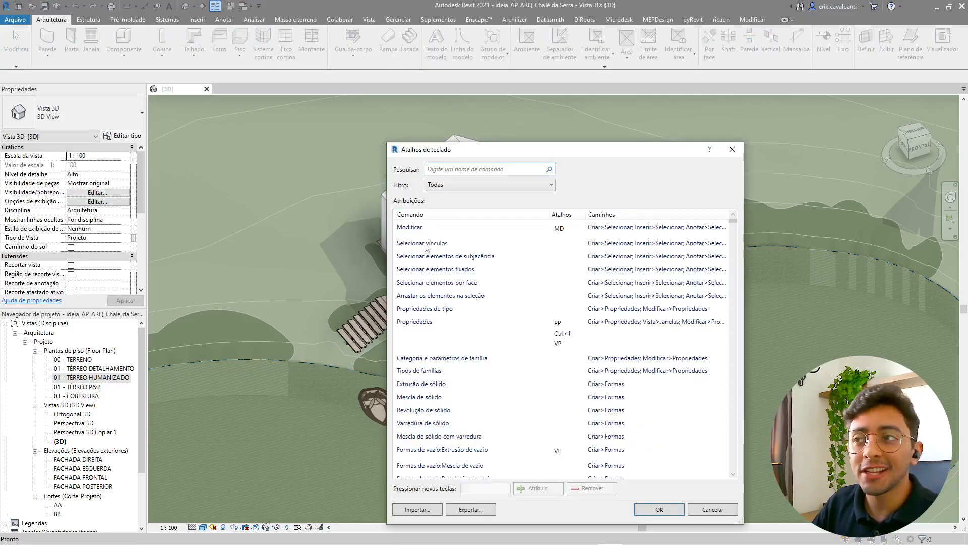
left_click(443, 168)
type("imagem")
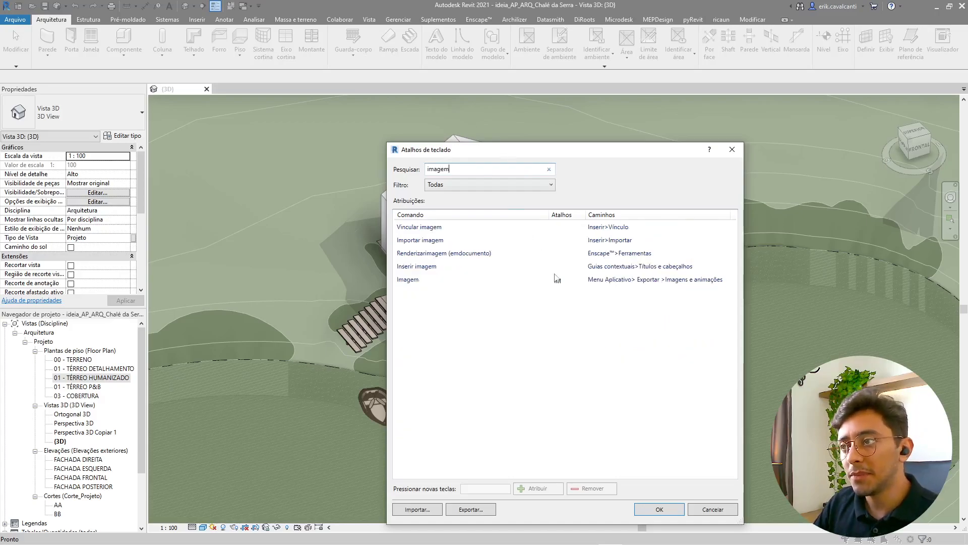
left_click(556, 280)
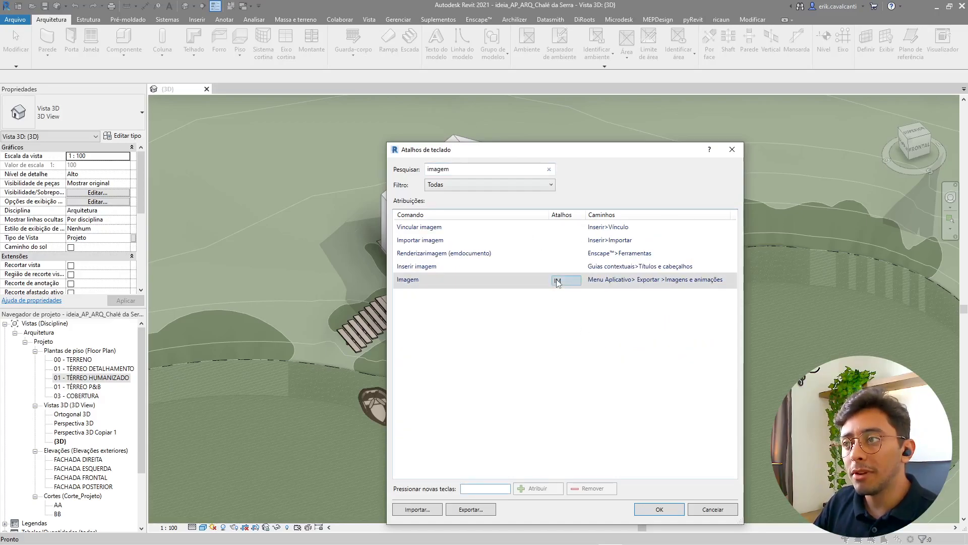
left_click(560, 282)
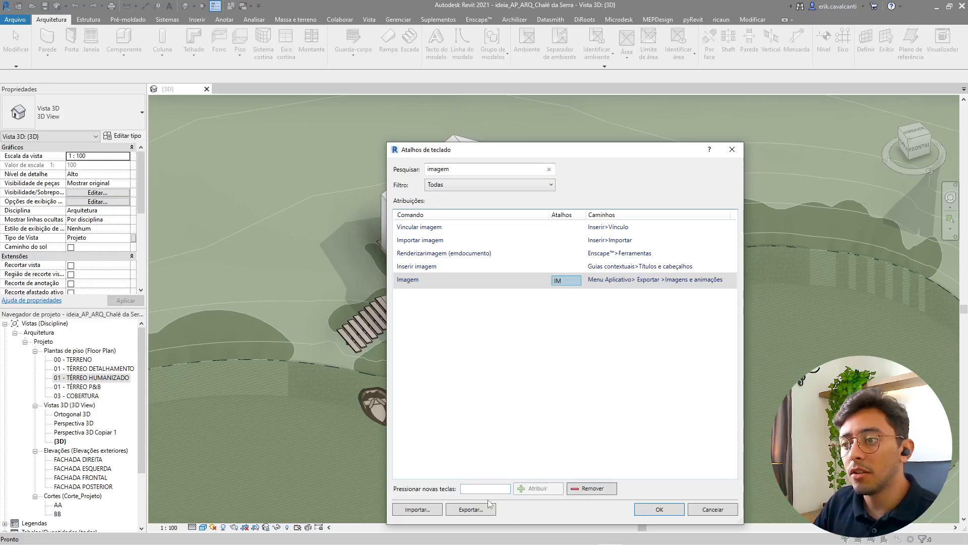
left_click(740, 150)
- Set up an image export of the current window's visible portion, fitted to 2700 pixels in the vertical direction
key("i")
key("m")
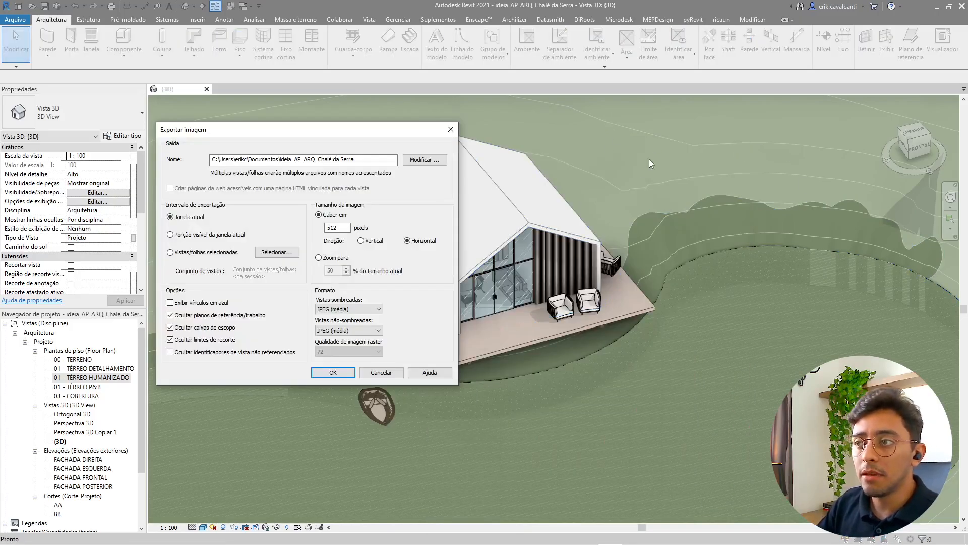
left_click(195, 235)
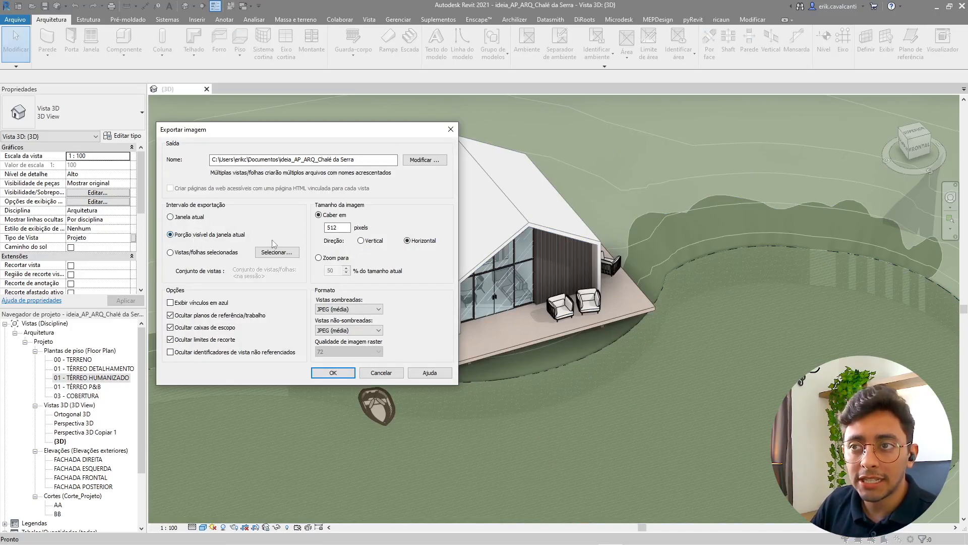
left_click(377, 242)
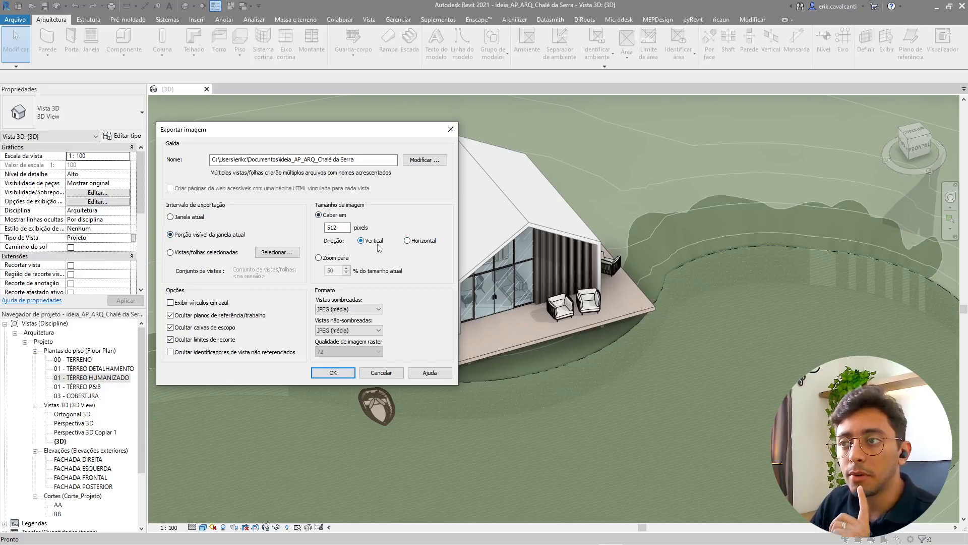
double_click(343, 228)
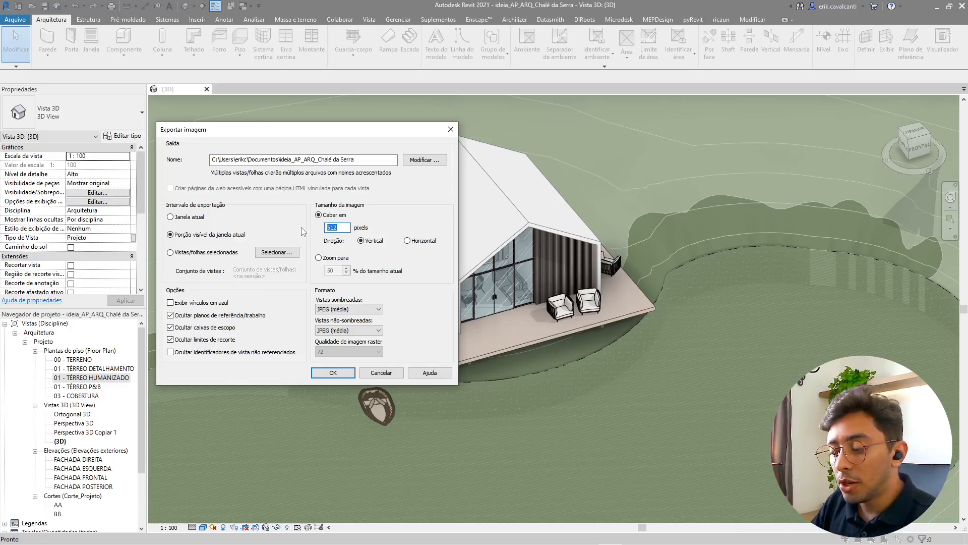
type("2700")
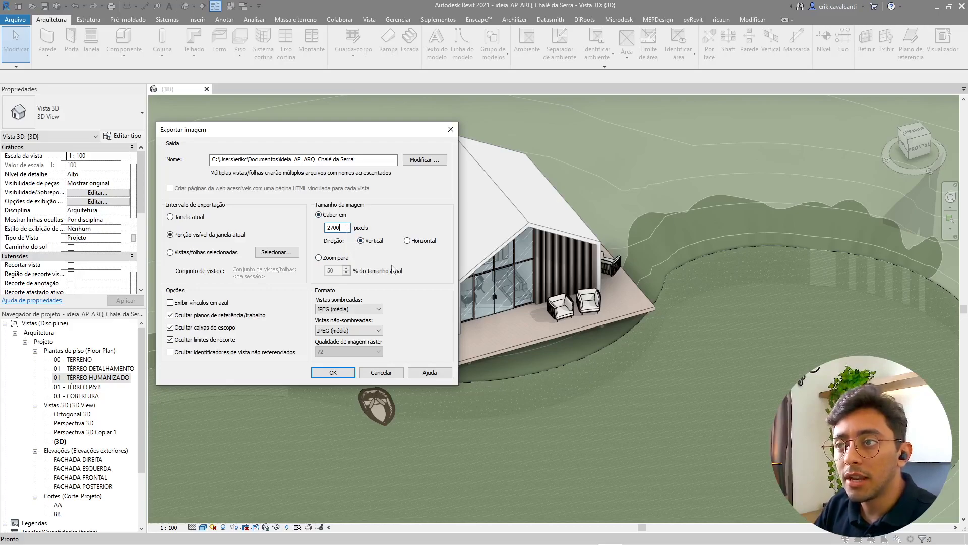
- Set the format of both shaded and non-shaded views to PNG and run the image export
left_click(346, 308)
left_click(339, 331)
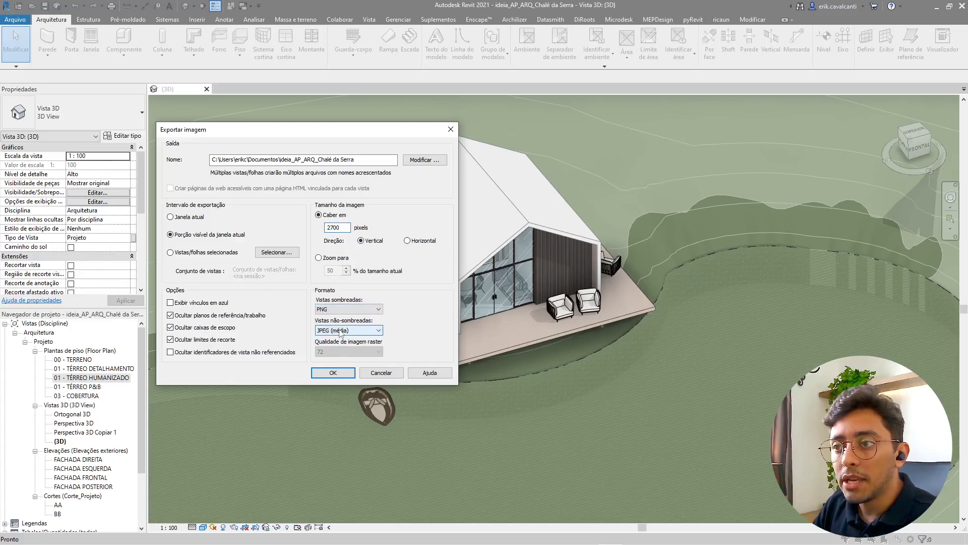
left_click(339, 331)
left_click(333, 370)
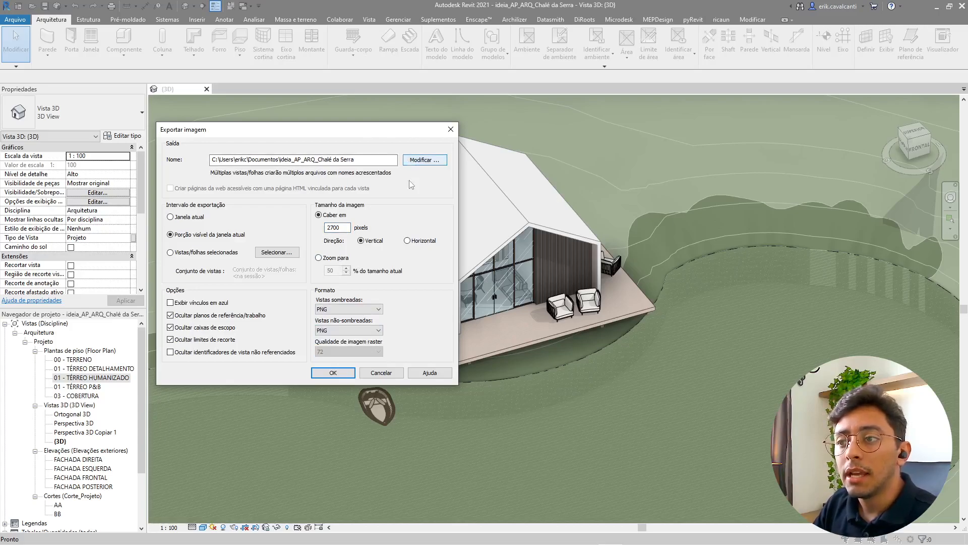
left_click(329, 372)
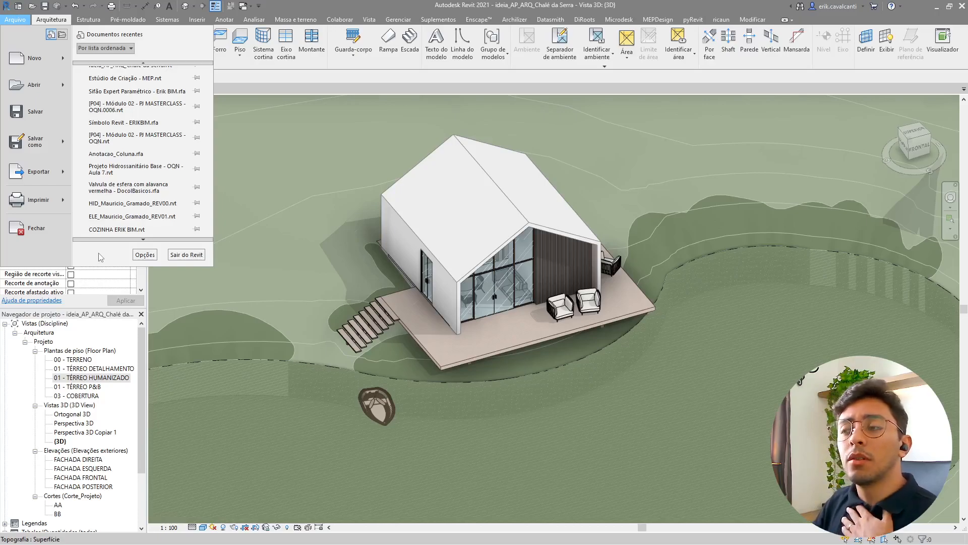
- Look through the recent documents list and the DiRoots add-in tools
scroll(99, 257, "down", 1)
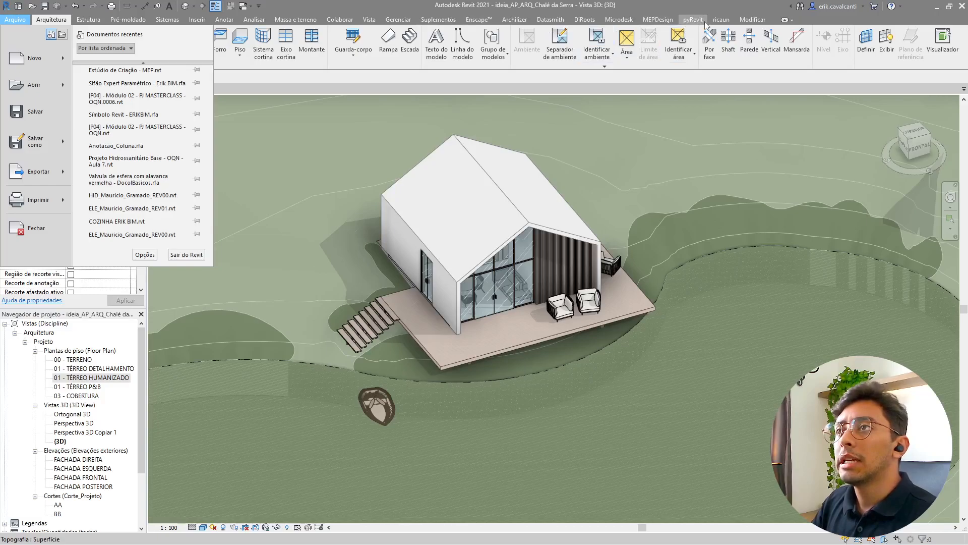
left_click(584, 19)
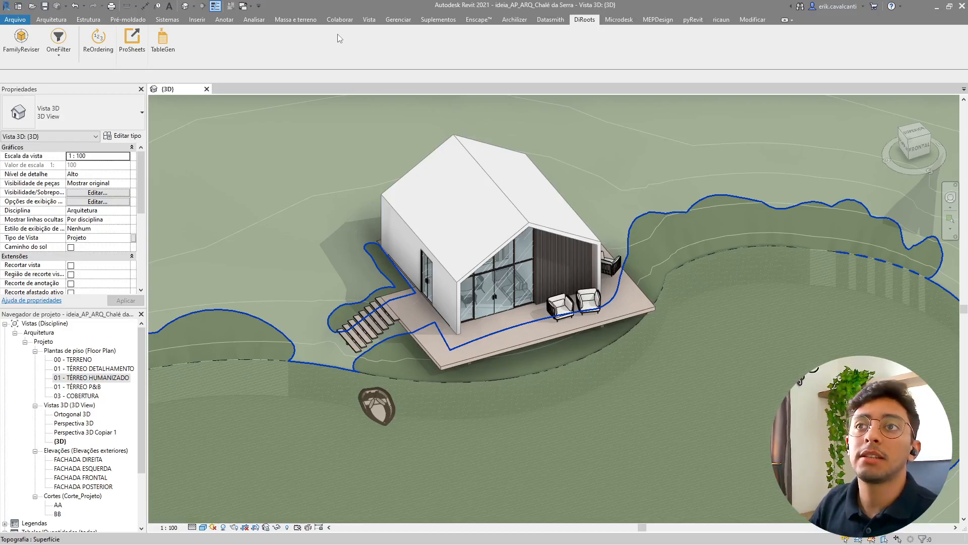
left_click(47, 21)
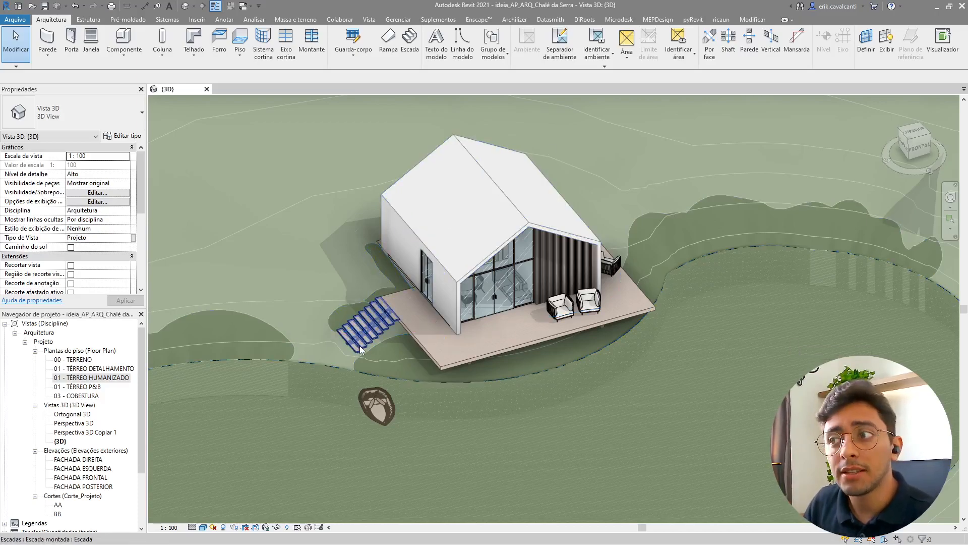
- Check the work plane definition options near the chalet's deck, try picking a plane, and leave the command without choosing one
scroll(360, 347, "up", 2)
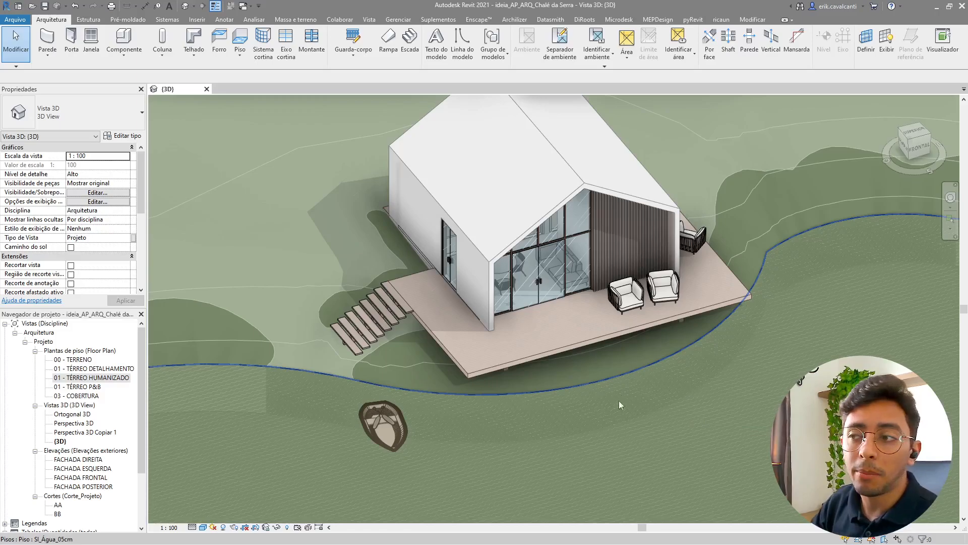
scroll(473, 407, "up", 3)
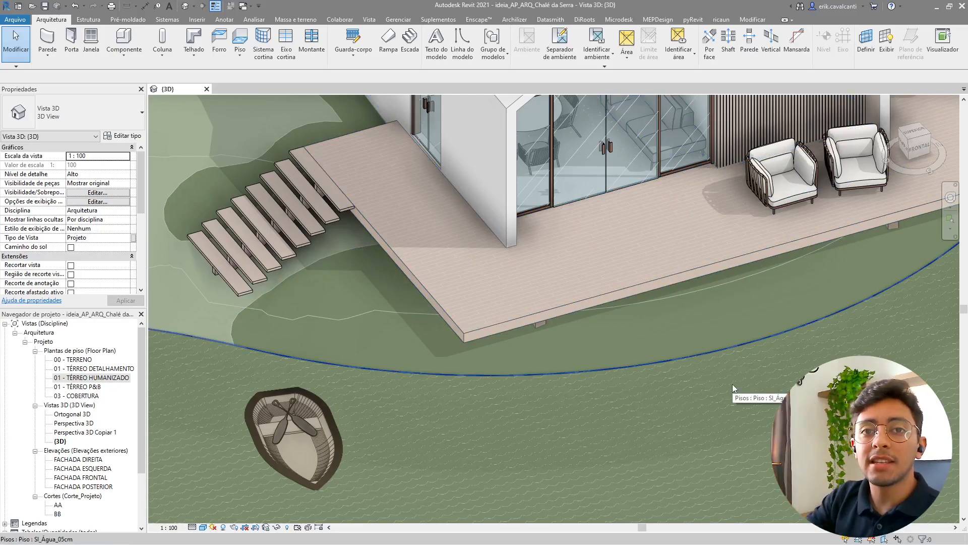
middle_click_drag(658, 371, 659, 374)
middle_click_drag(510, 232, 631, 332)
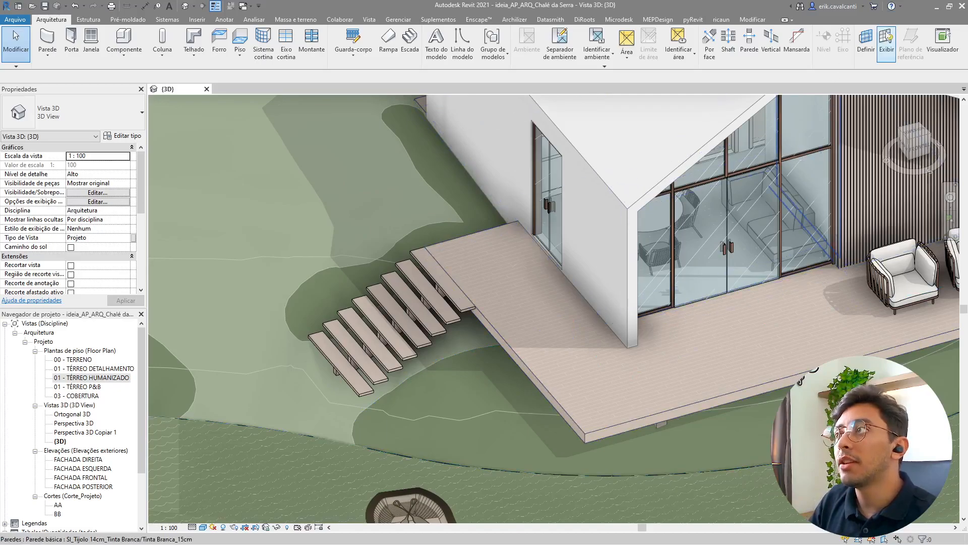
left_click(865, 60)
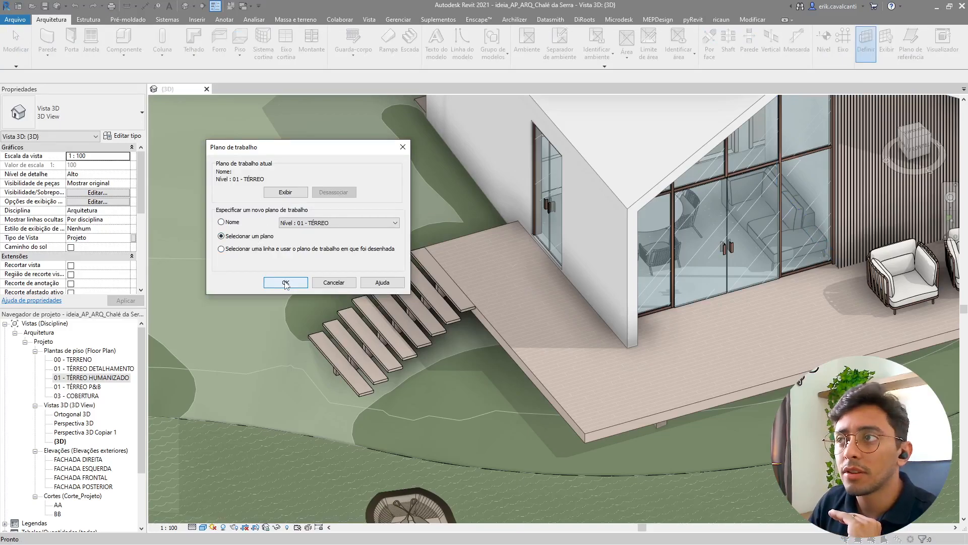
left_click(285, 283)
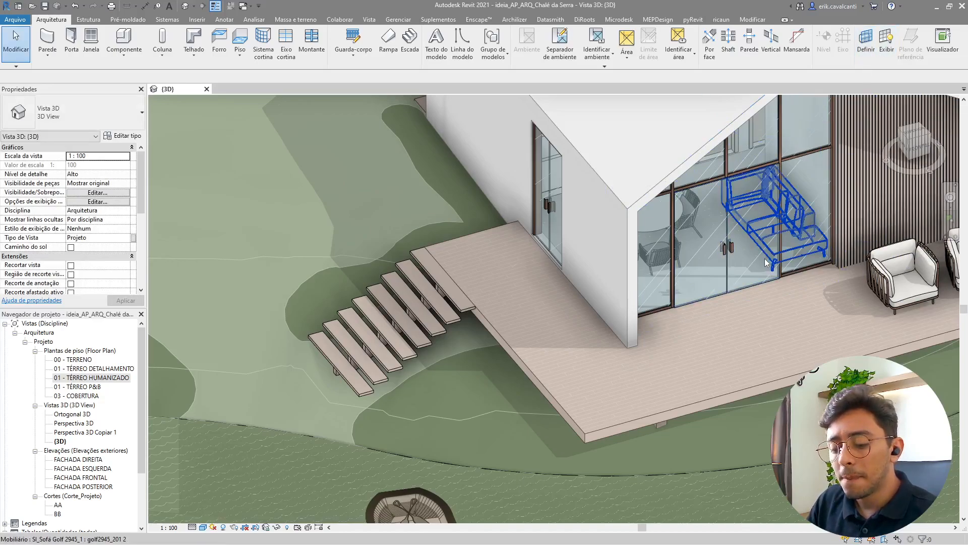
- Search the keyboard shortcuts for "definir" and check the one assigned to defining the work plane
key("k")
key("s")
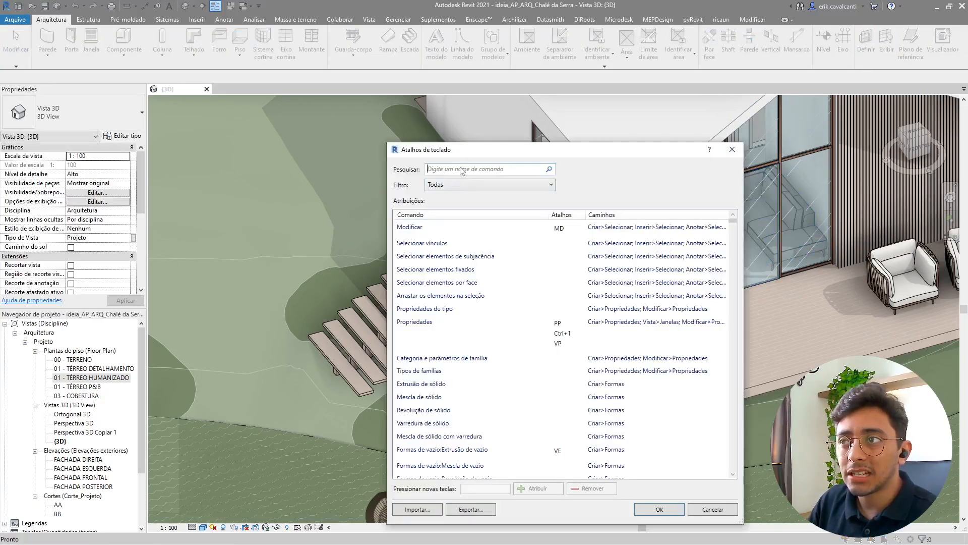
type("definir")
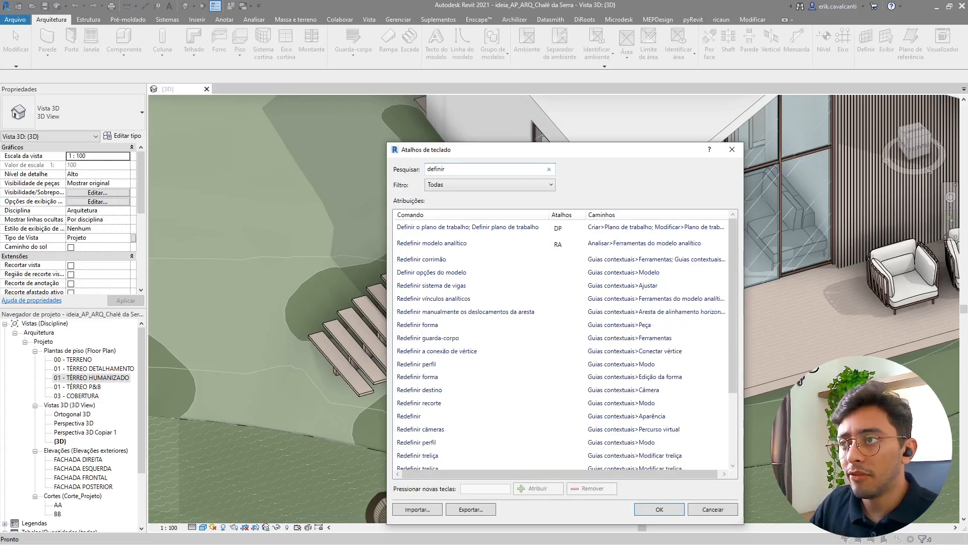
left_click(565, 227)
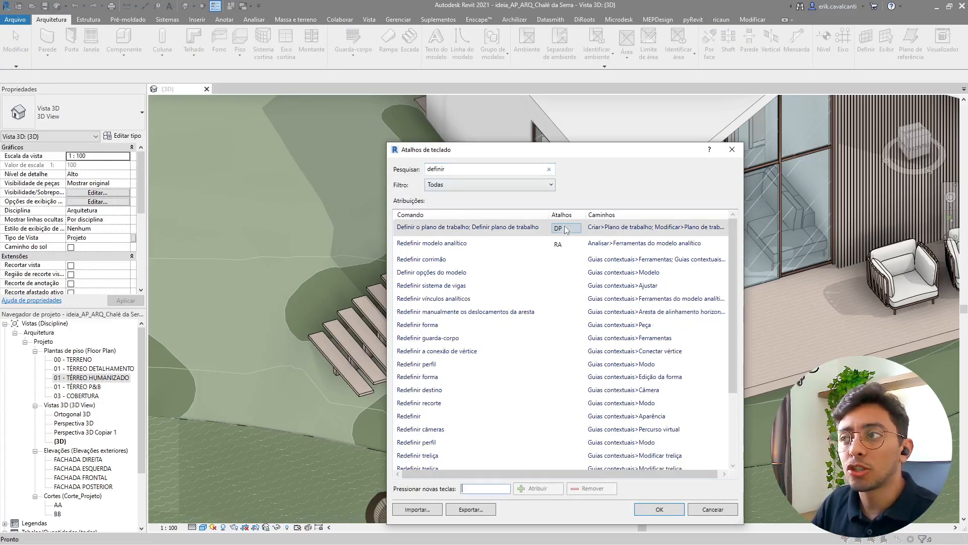
left_click(732, 149)
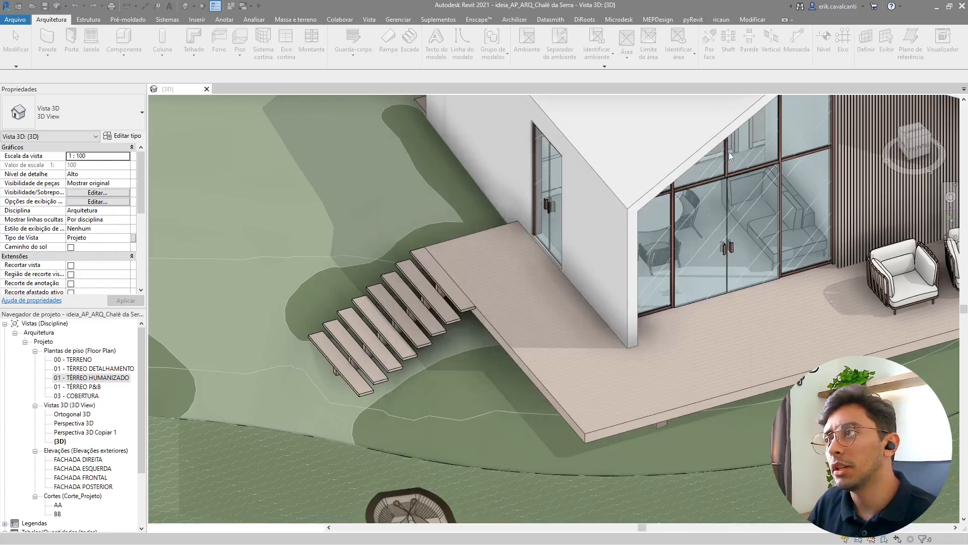
- Start the wall command and review the type properties of the SI_Ripado 5x5cm curtain wall without changing them
middle_click_drag(527, 444, 546, 416)
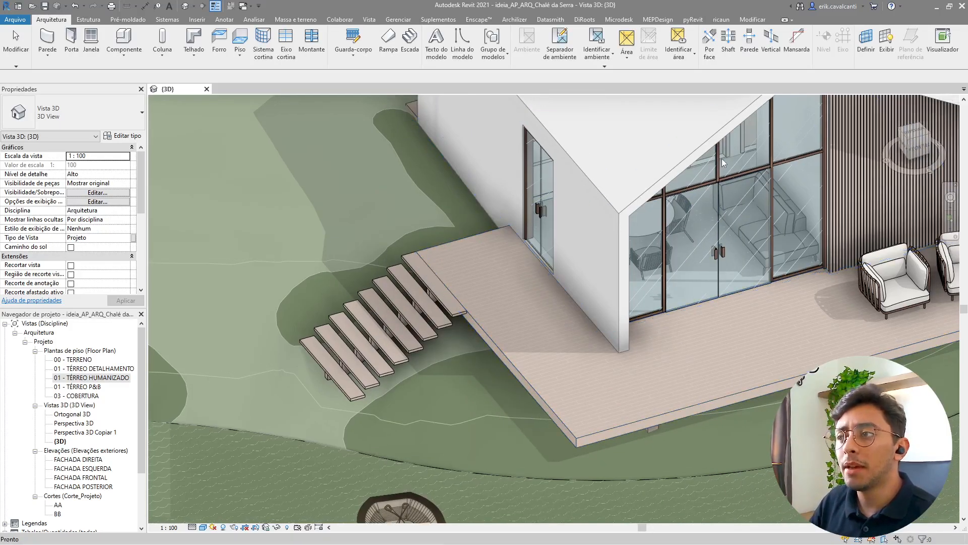
middle_click_drag(728, 212, 612, 261)
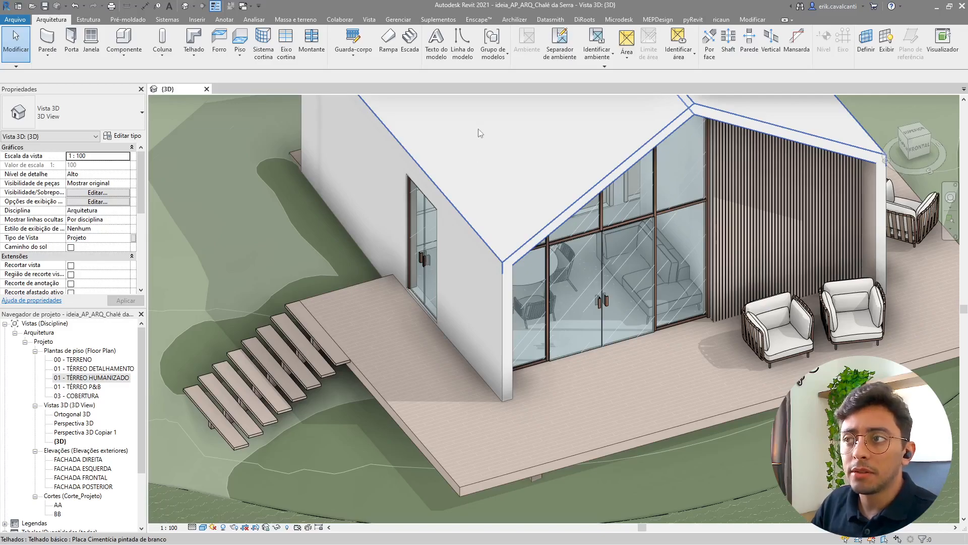
left_click(51, 49)
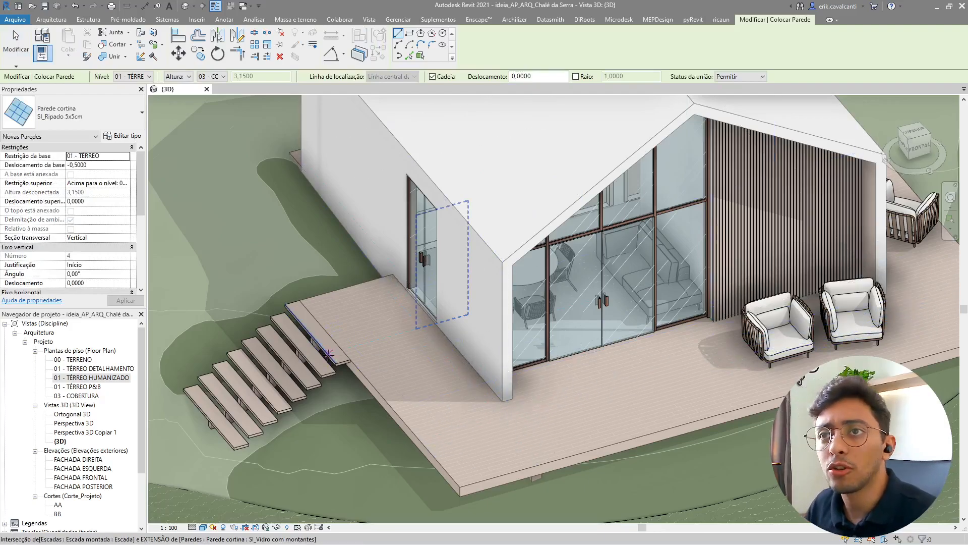
left_click(121, 137)
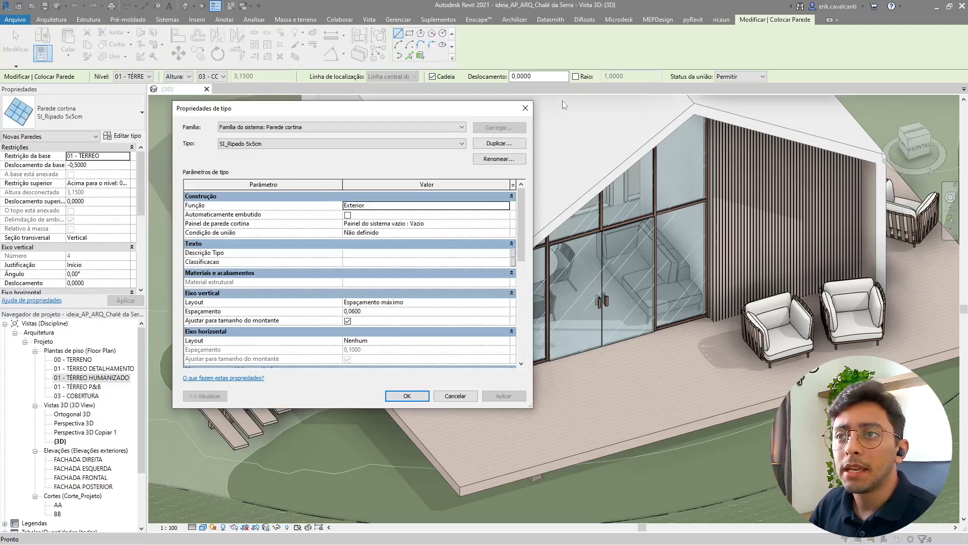
left_click(525, 108)
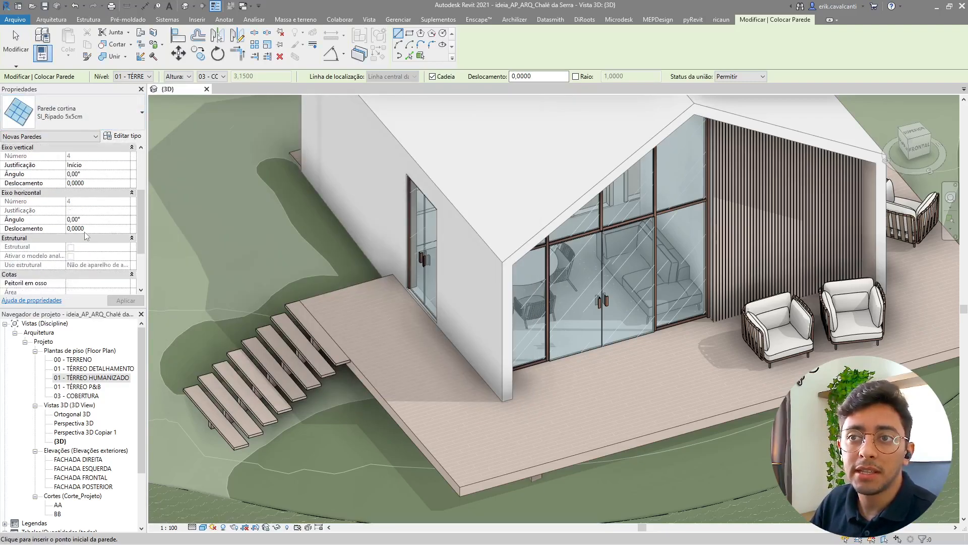
- Select the 20 cm SI_Tijolo 09cm basic wall type, review its layer structure, and leave the wall command without placing anything
left_click(116, 117)
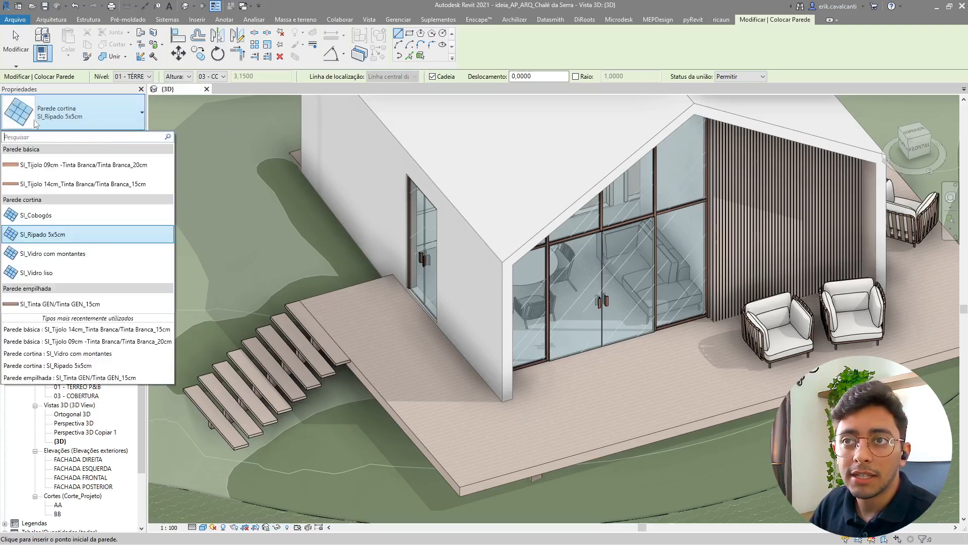
left_click(87, 167)
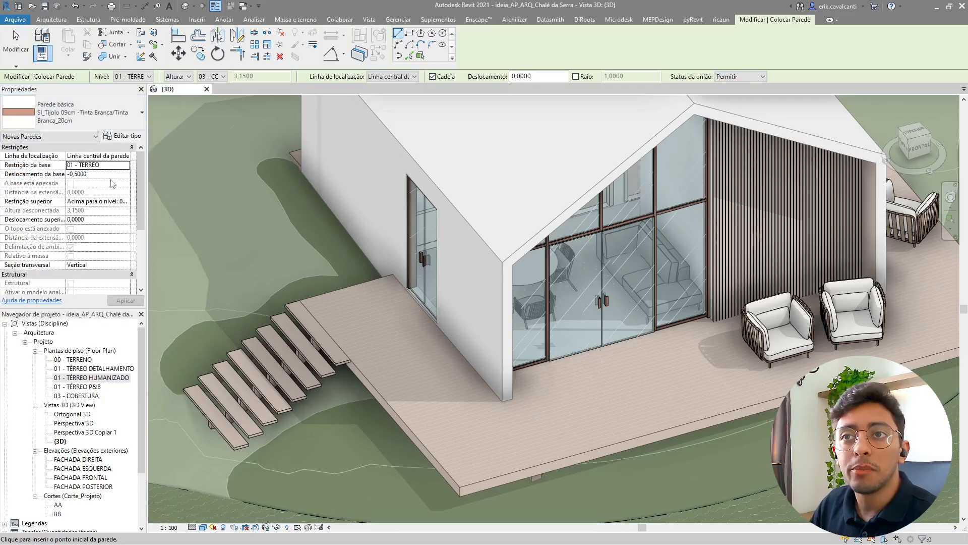
left_click(120, 136)
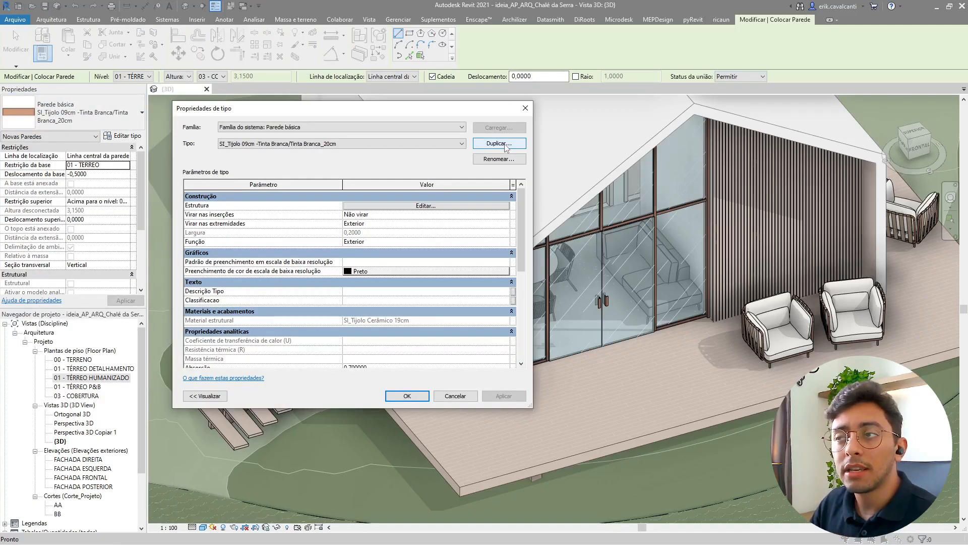
left_click(455, 206)
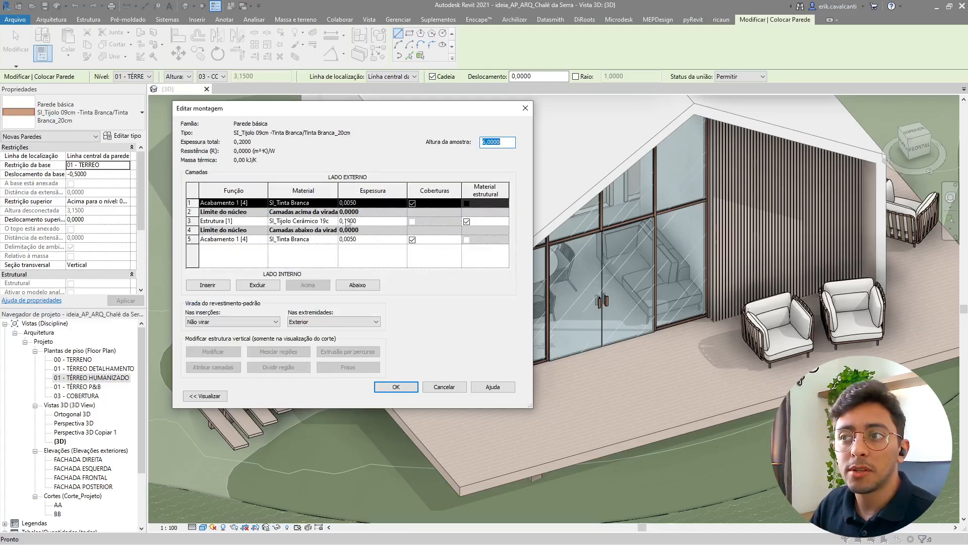
left_click(524, 108)
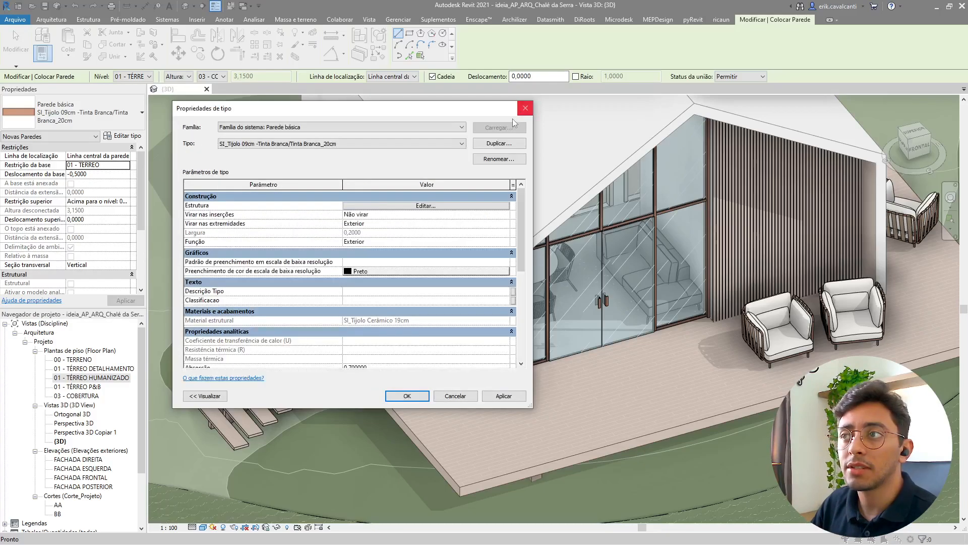
left_click(525, 107)
key("Escape")
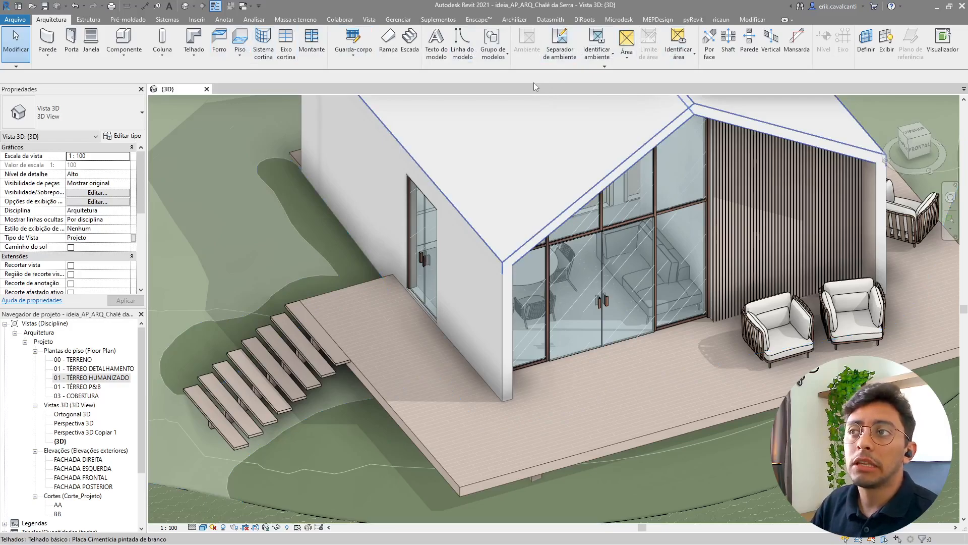
- Survey the structure, systems and annotation tools available for the chalet model
left_click(89, 20)
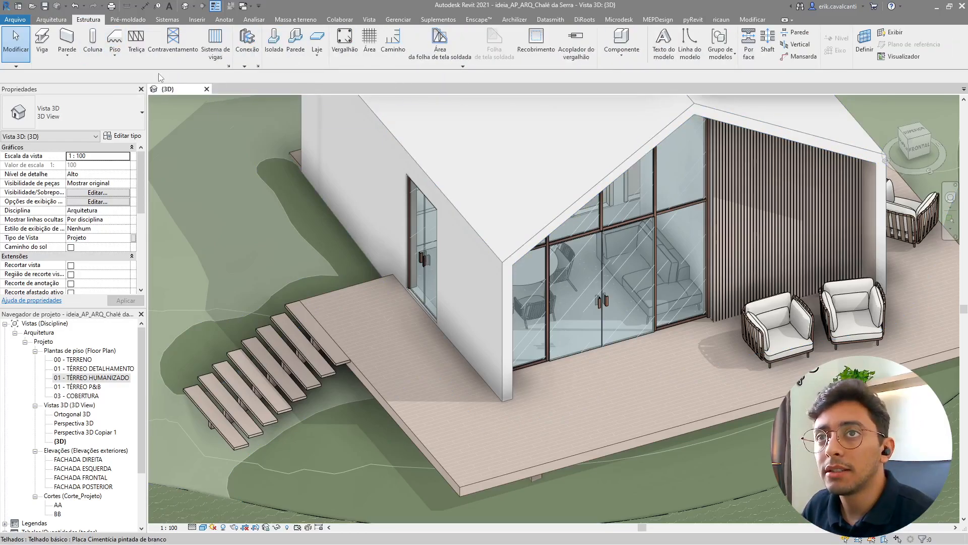
left_click(171, 20)
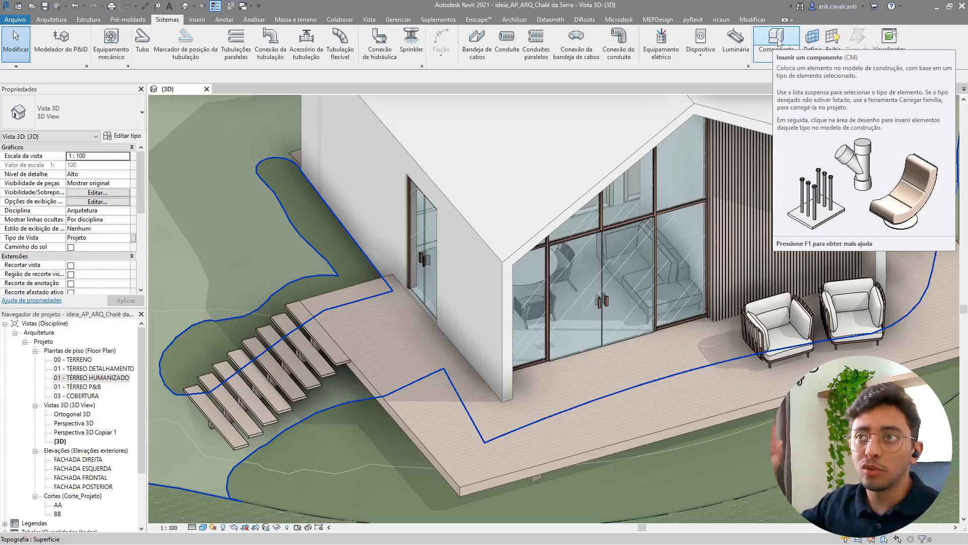
middle_click_drag(422, 337, 495, 365)
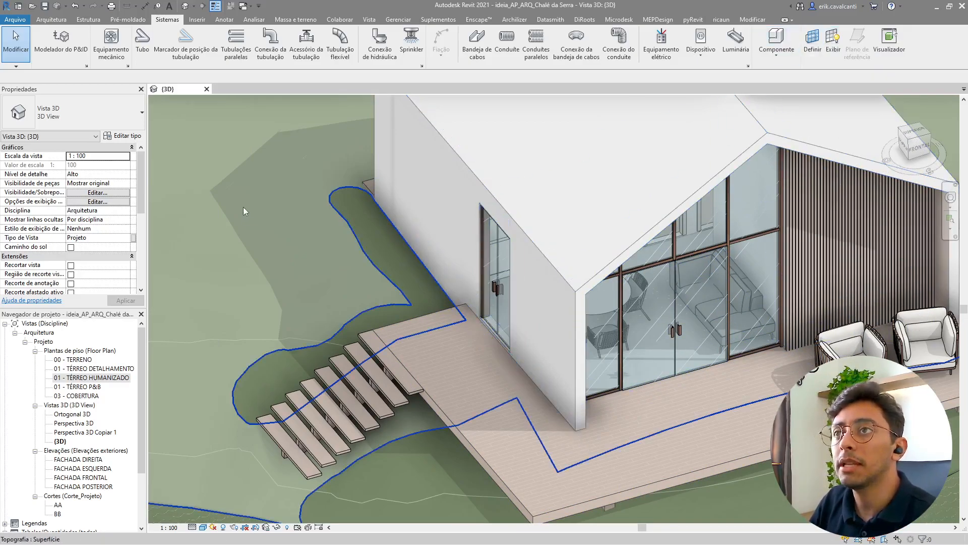
scroll(676, 362, "down", 4)
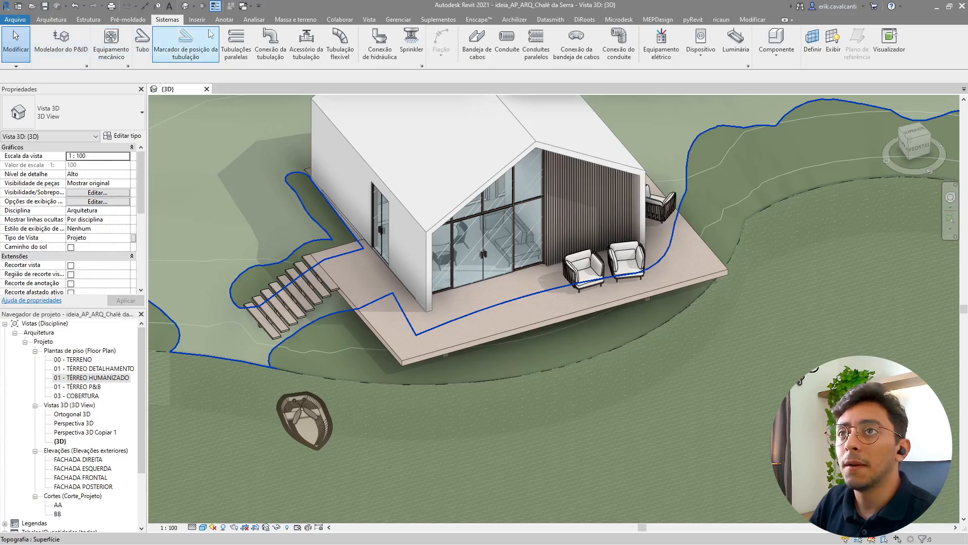
left_click(225, 19)
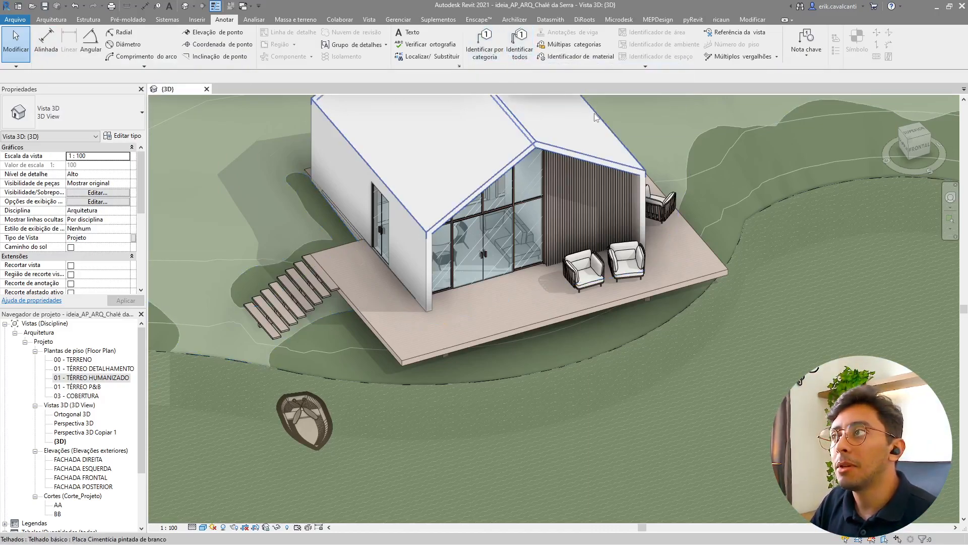
- Create a view template named "Teste" from the current 3D view
left_click(363, 21)
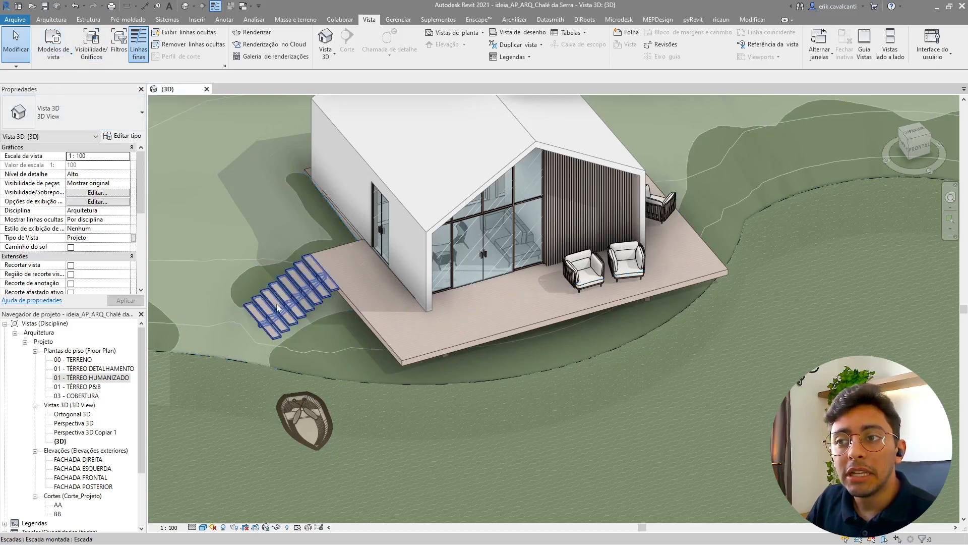
middle_click_drag(392, 361, 512, 386)
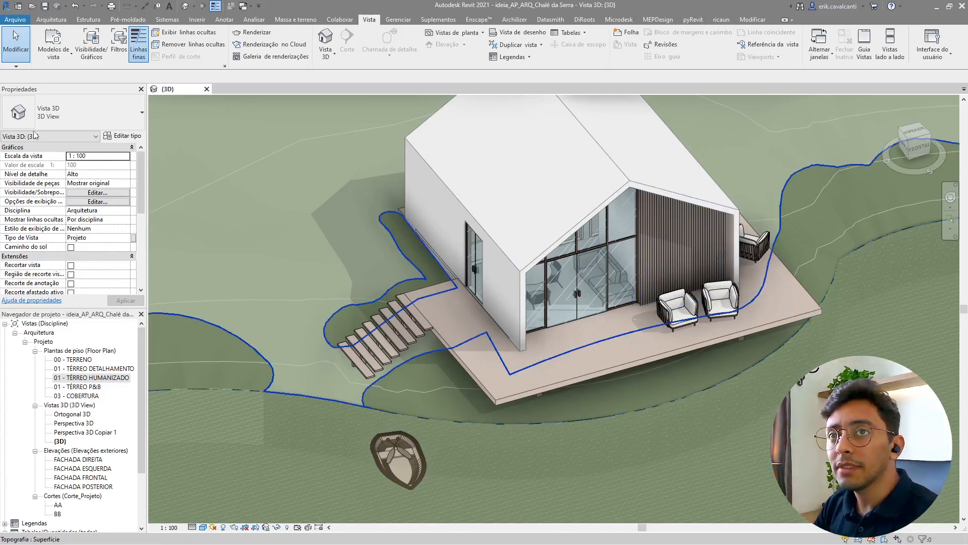
left_click(56, 56)
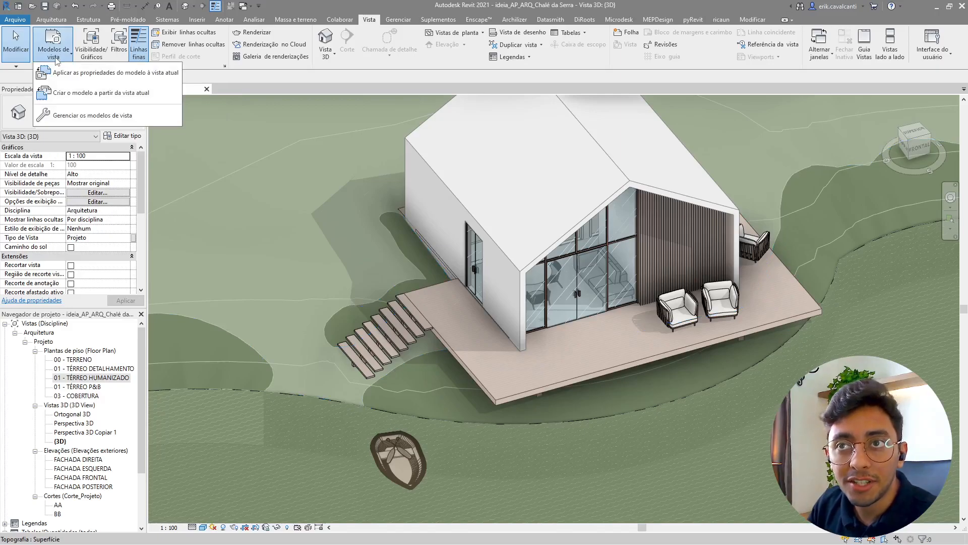
left_click(84, 98)
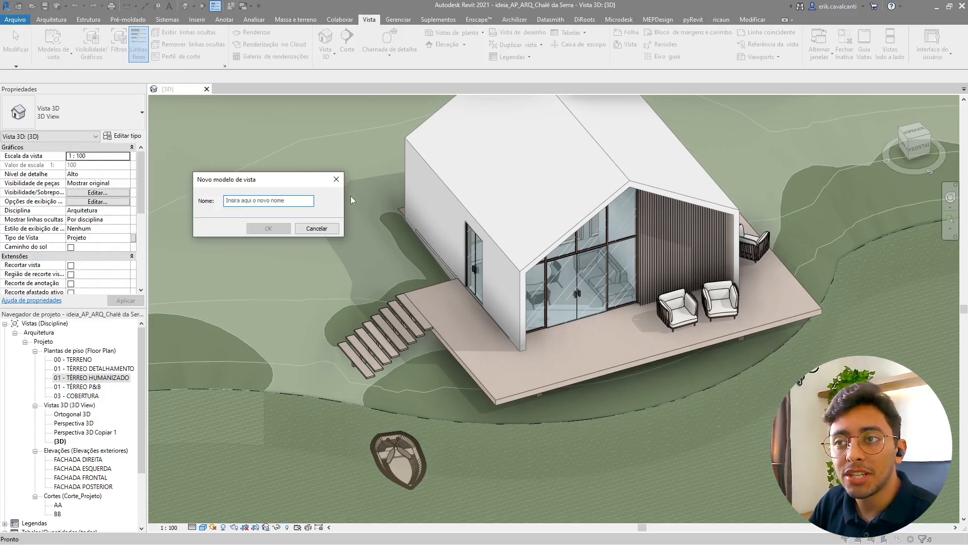
type("Teste")
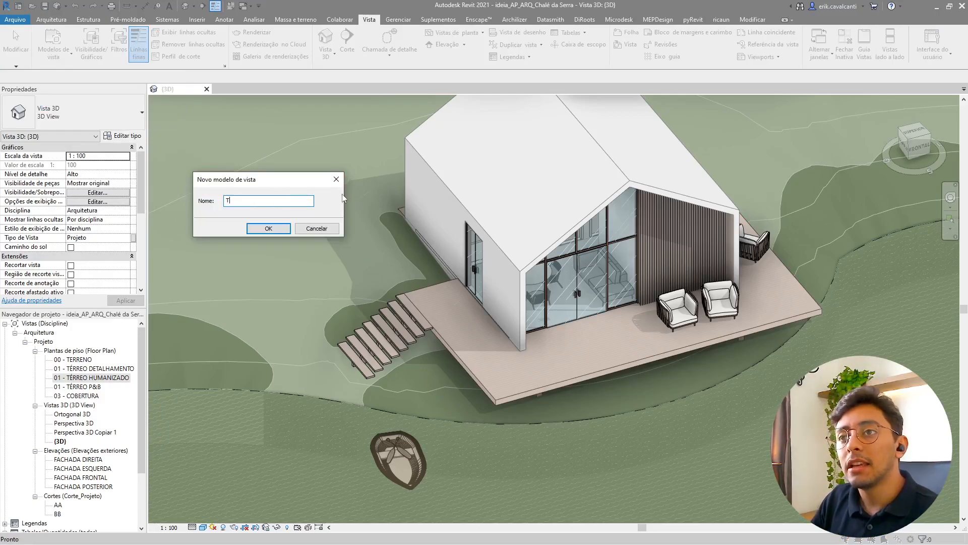
left_click(280, 229)
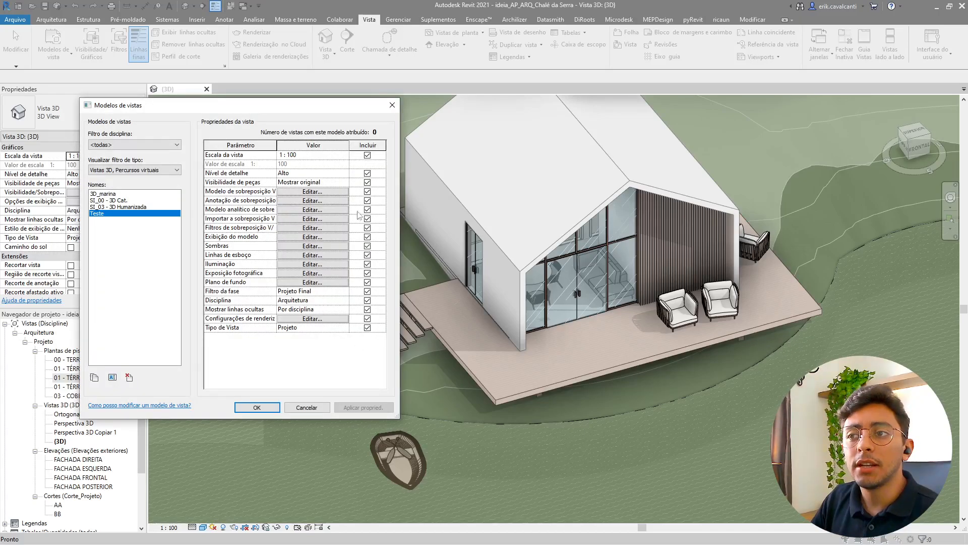
- Try excluding the view scale from the Teste template's parameters, then cancel the view template settings
left_click_drag(352, 109, 435, 124)
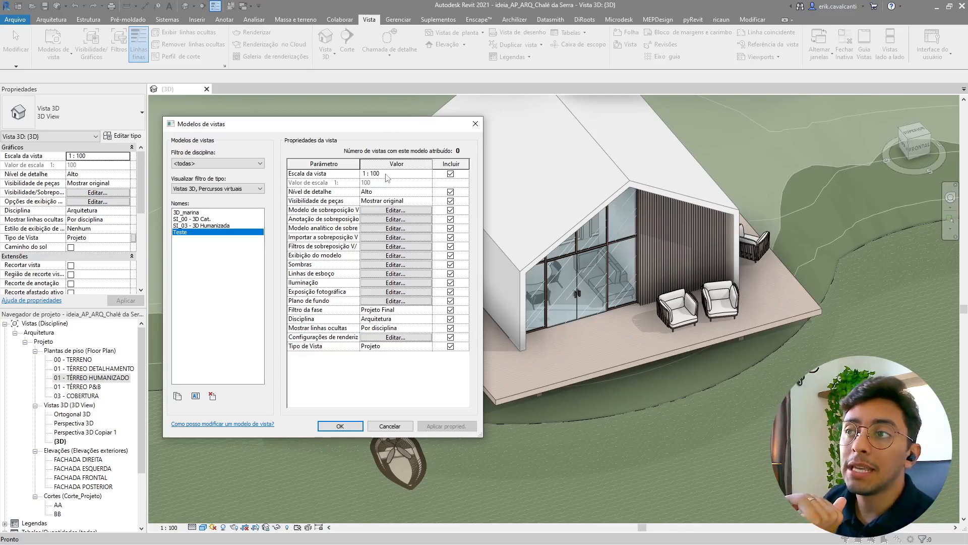
left_click(451, 174)
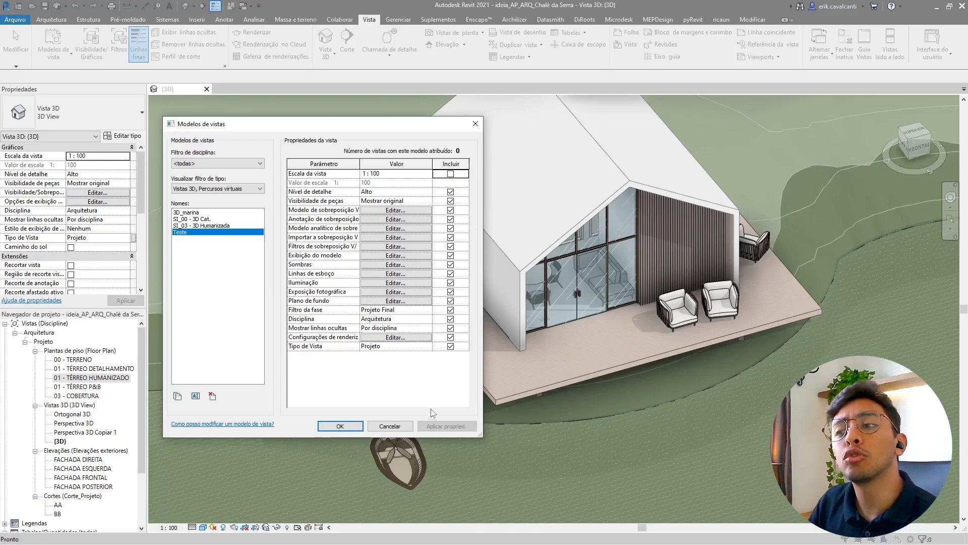
left_click(397, 426)
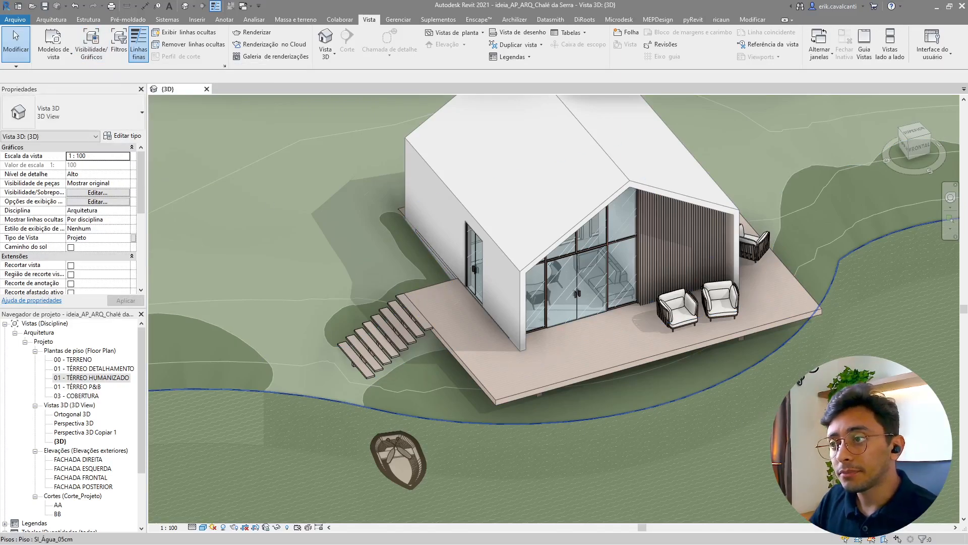
- Check the element categories of the deck lounge sofa, the roof, the side brick wall, its glazed curtain wall and the glazed front facade
middle_click_drag(504, 424, 462, 470)
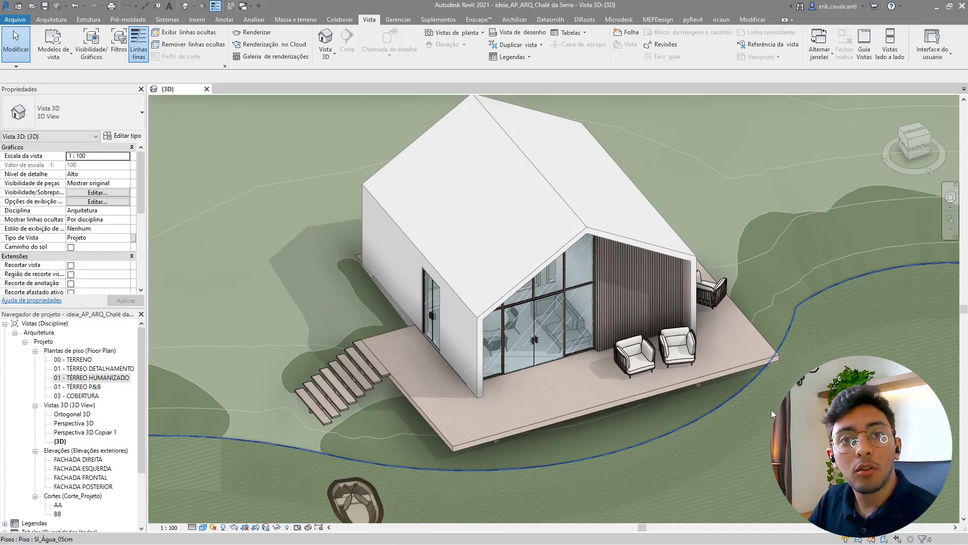
left_click(635, 356)
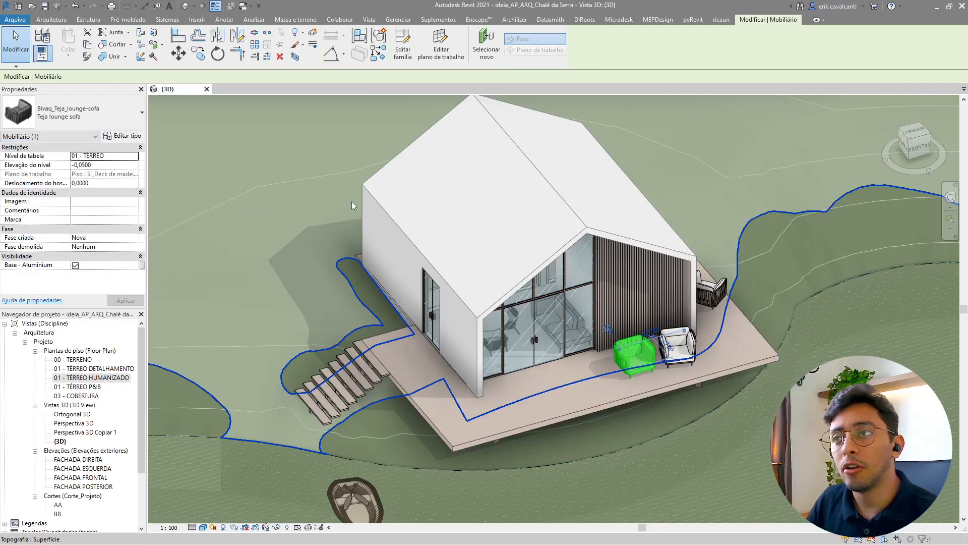
left_click(407, 183)
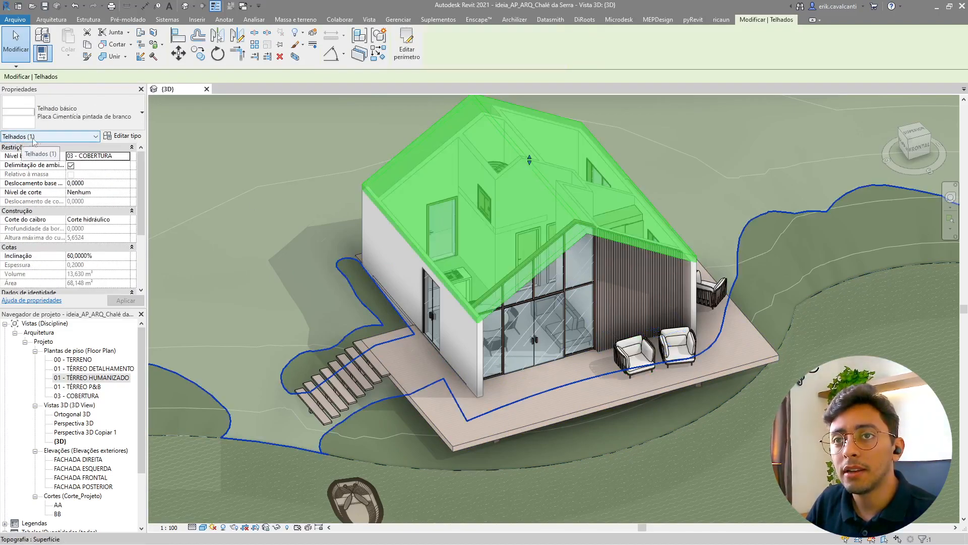
left_click(444, 338)
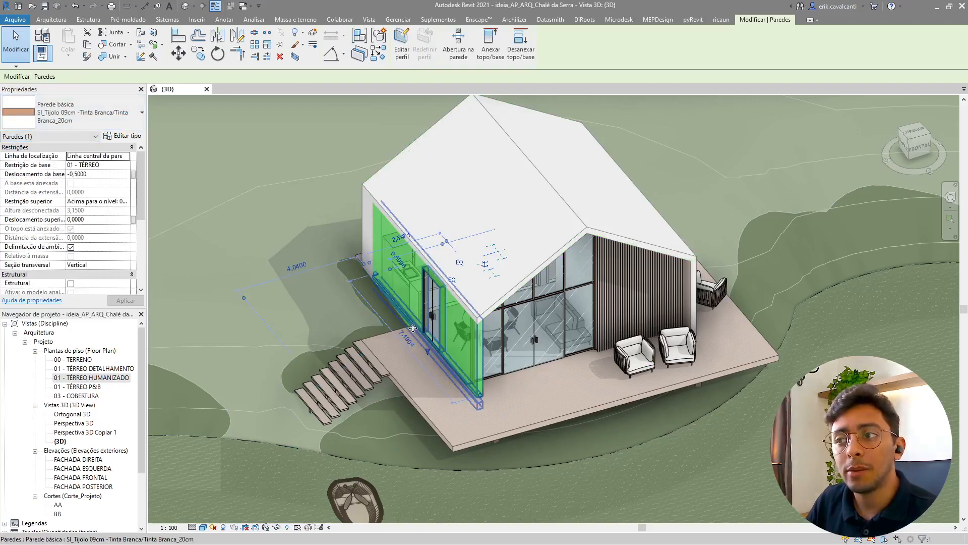
left_click(432, 314)
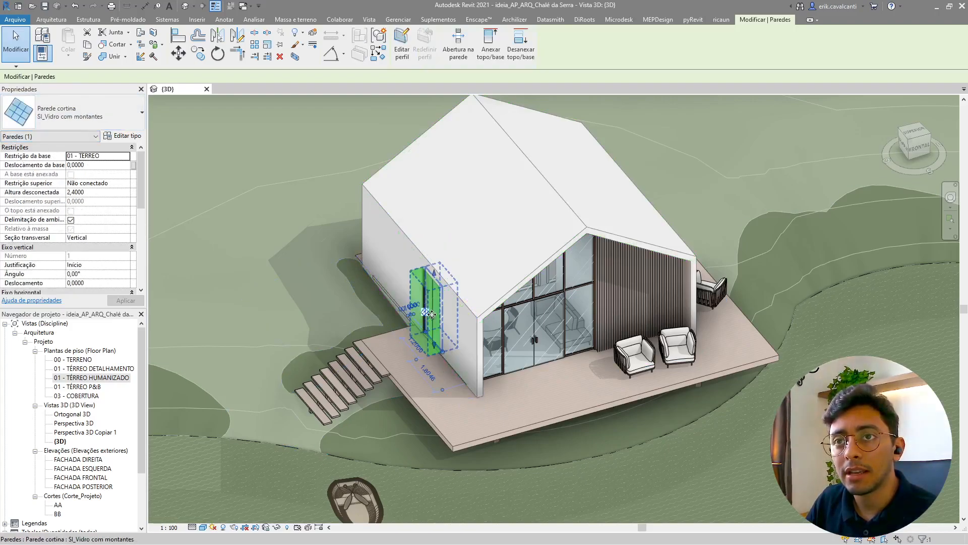
key("Escape")
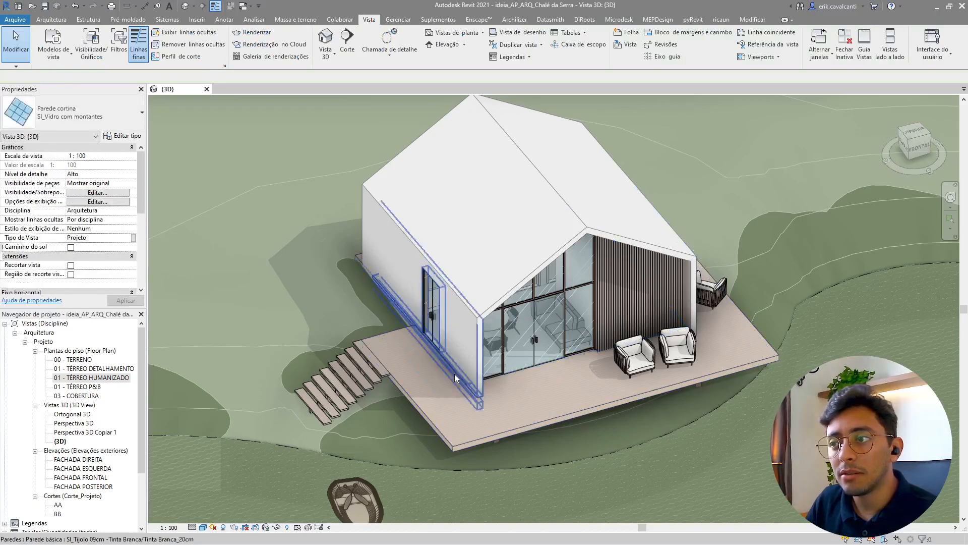
scroll(432, 351, "up", 4)
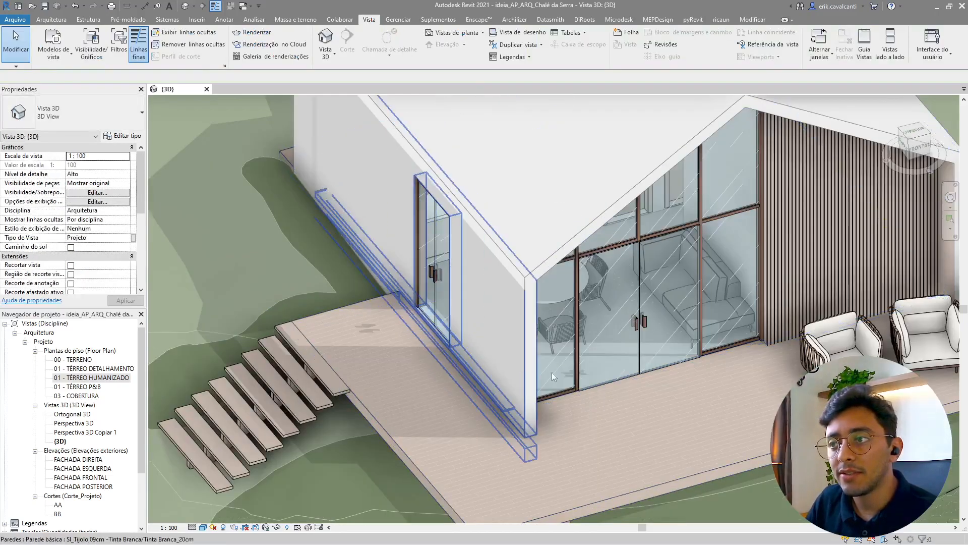
left_click(639, 232)
key("Escape")
middle_click_drag(739, 323, 500, 318)
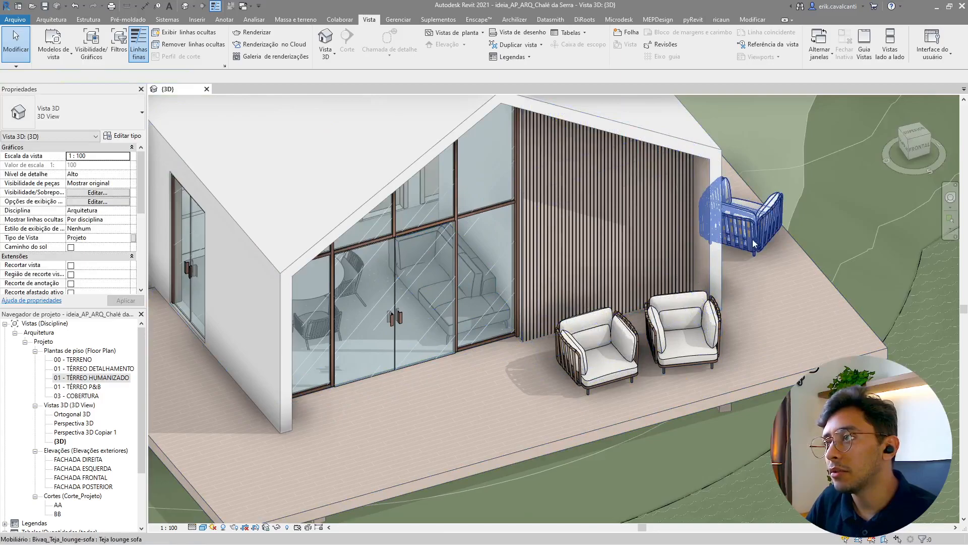
- Temporarily hide the chalet's roof and check the category of the cooktop on the kitchen island
left_click(407, 171)
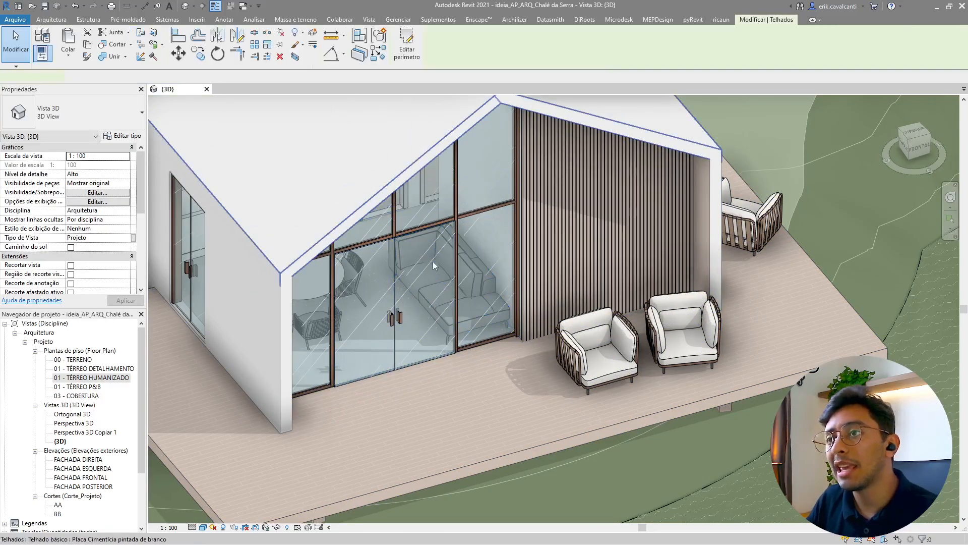
middle_click_drag(518, 314, 681, 394)
key("h")
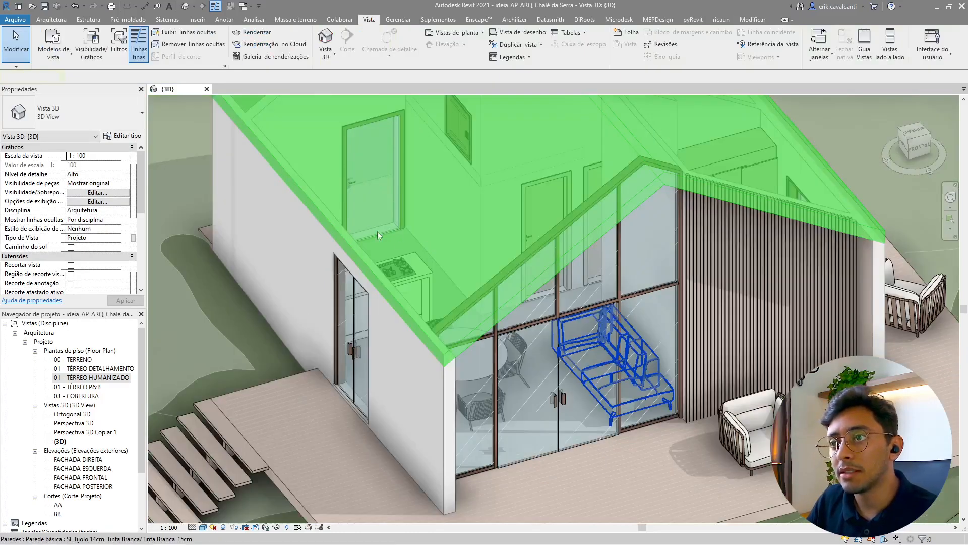
left_click(407, 268)
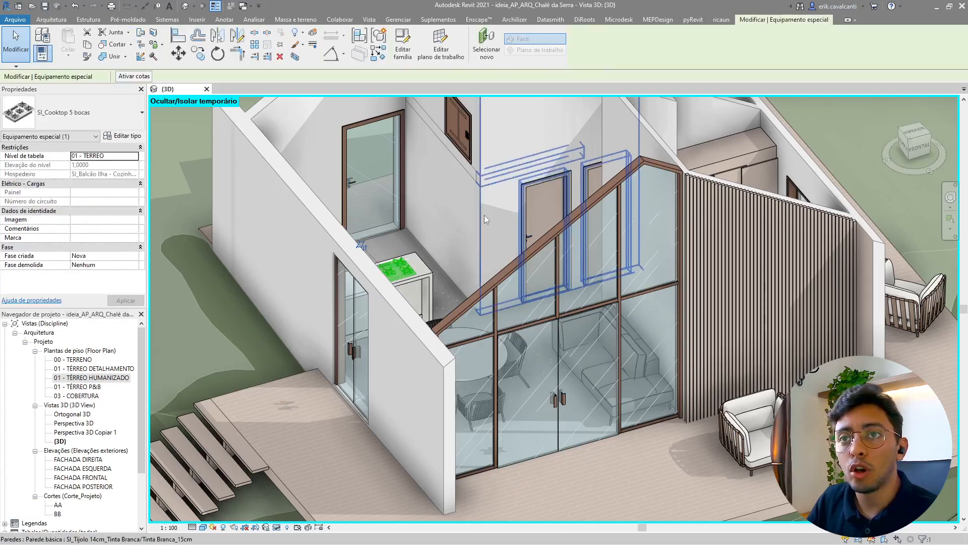
middle_click_drag(486, 215, 507, 247)
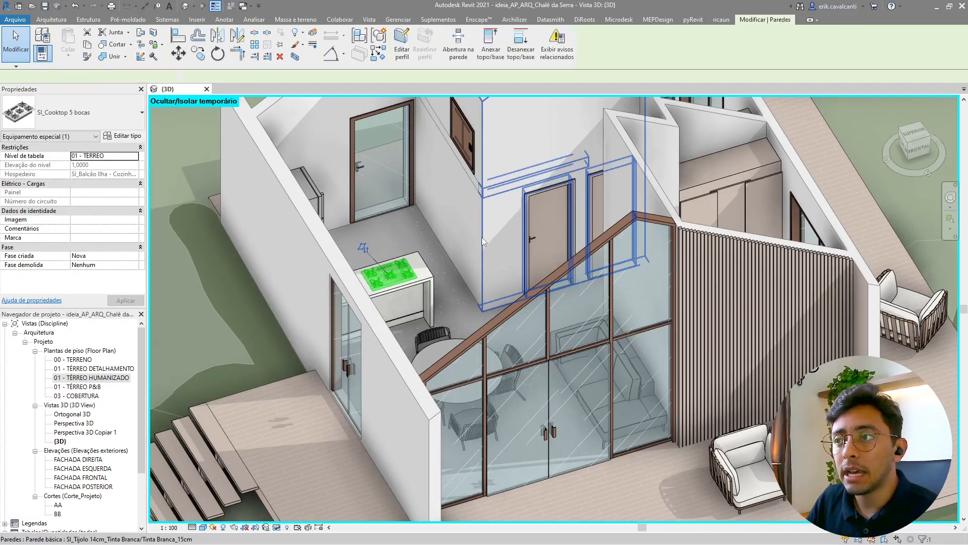
- Temporarily hide the bathroom's 15 cm wall facing the living room and its wall facing the kitchen
left_click(482, 237)
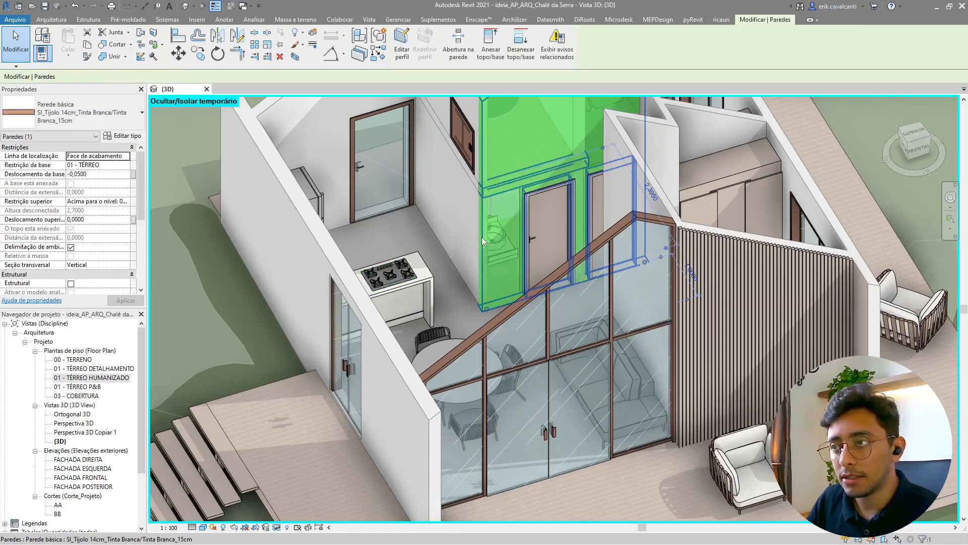
key("h")
key("h")
left_click(459, 217)
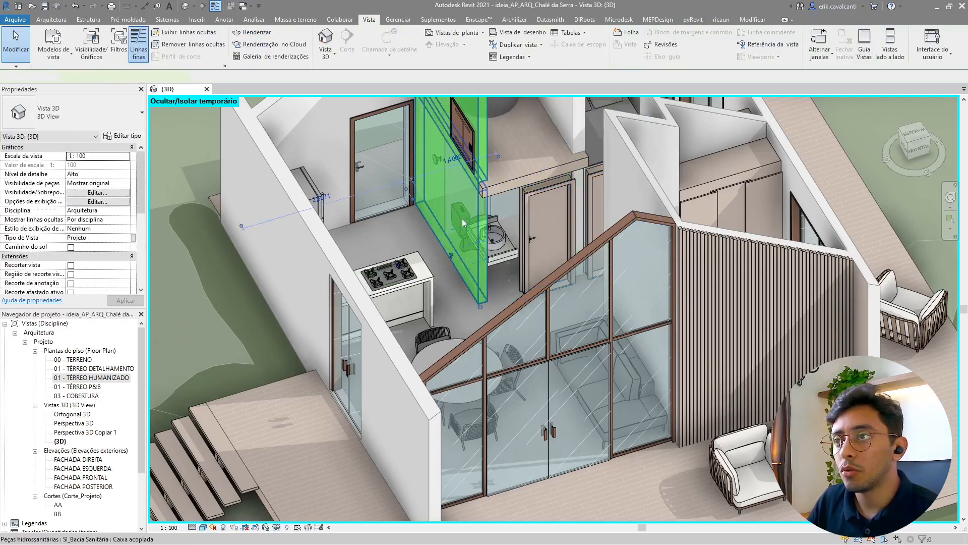
key("h")
key("h")
- Check the categories of the toilet, the grass topography subregion and the water tank, then reset the temporary hiding
left_click(461, 214)
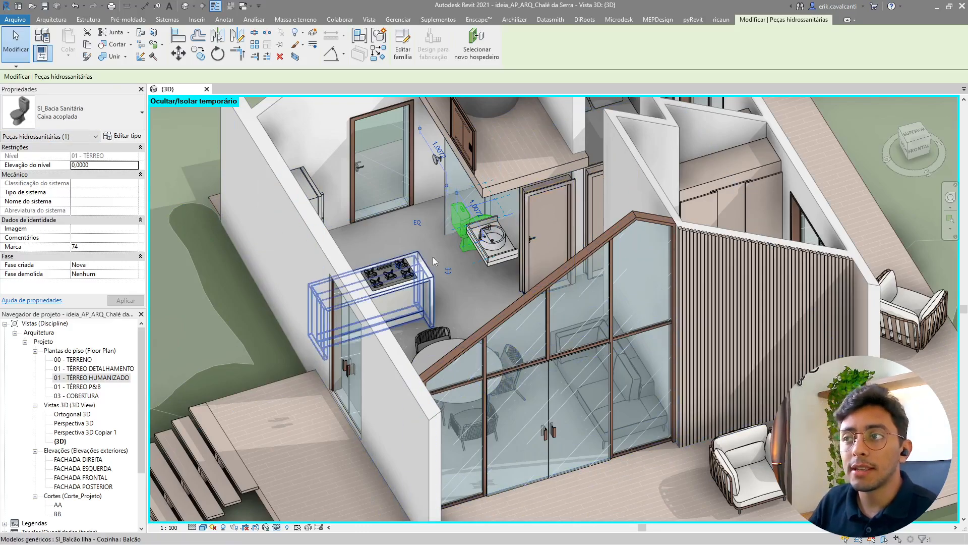
scroll(520, 361, "down", 2)
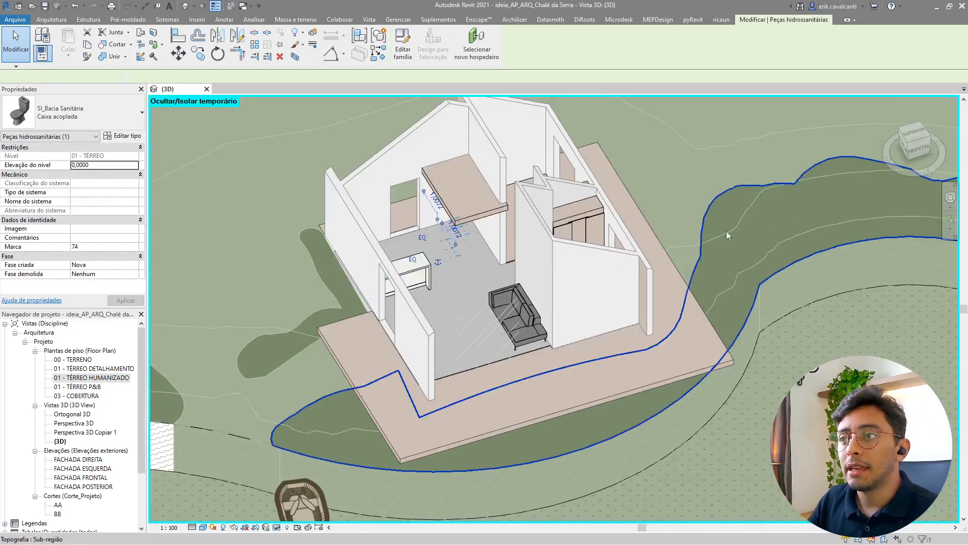
left_click(726, 235)
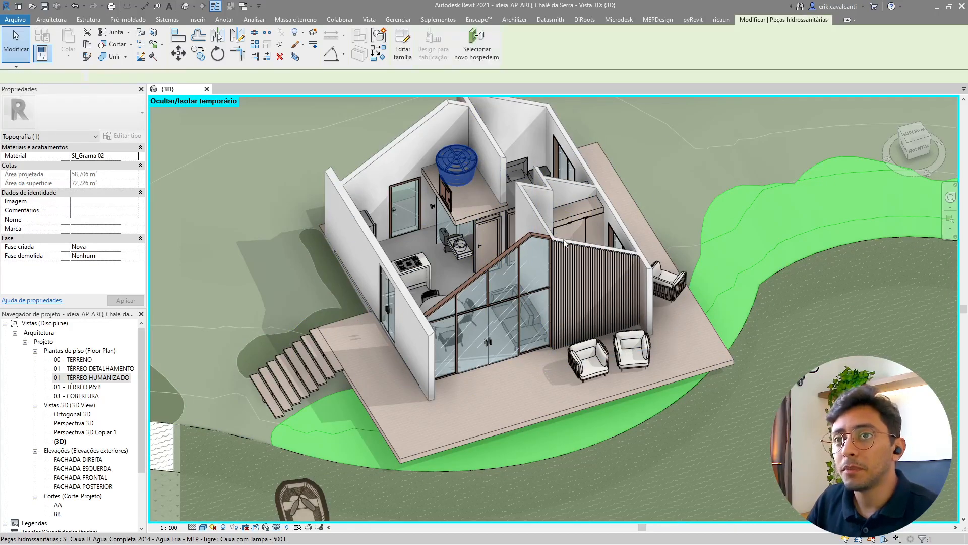
left_click(468, 160)
left_click(745, 158)
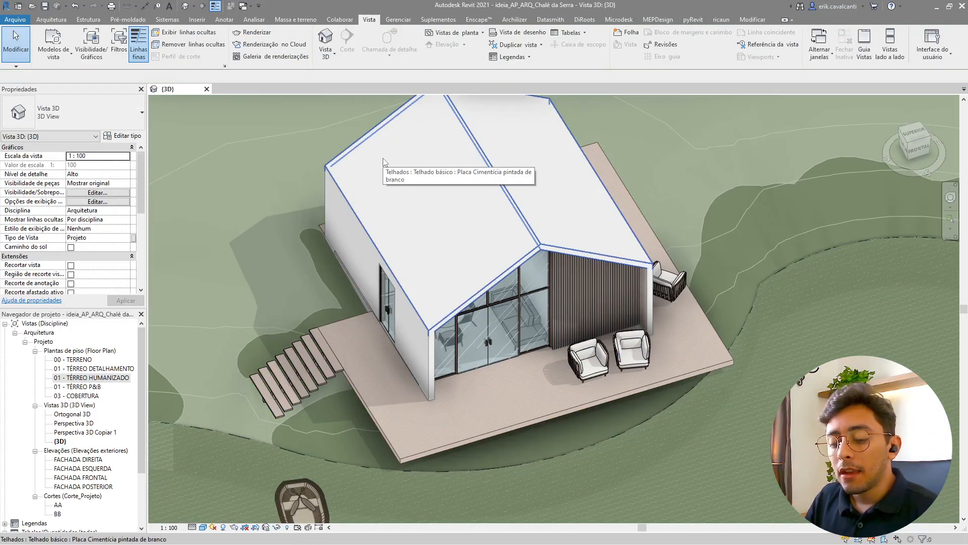
- Open the 3D view's visibility/graphics overrides, filter the model categories to Tubulação only, and examine the plumbing categories
key("v")
key("g")
left_click_drag(372, 95, 613, 132)
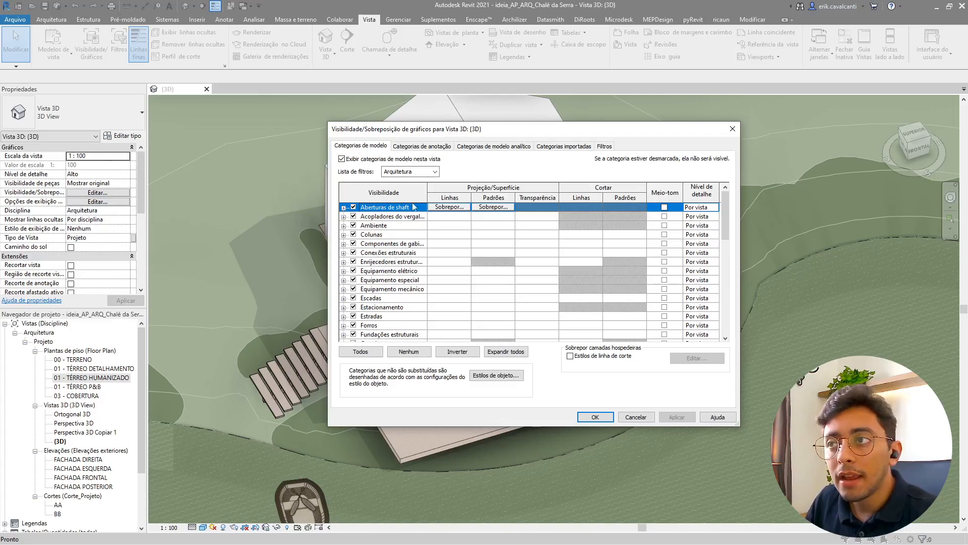
left_click_drag(436, 130, 679, 147)
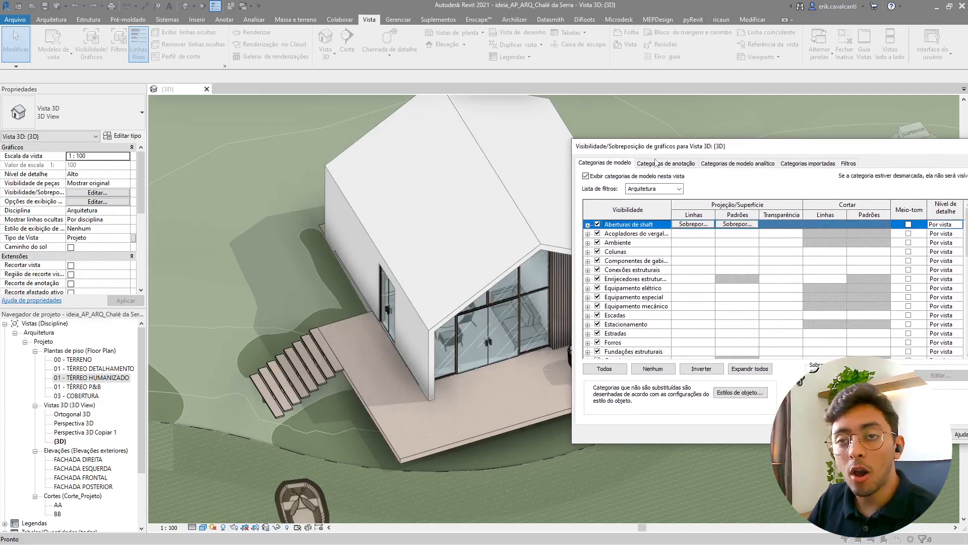
left_click(679, 189)
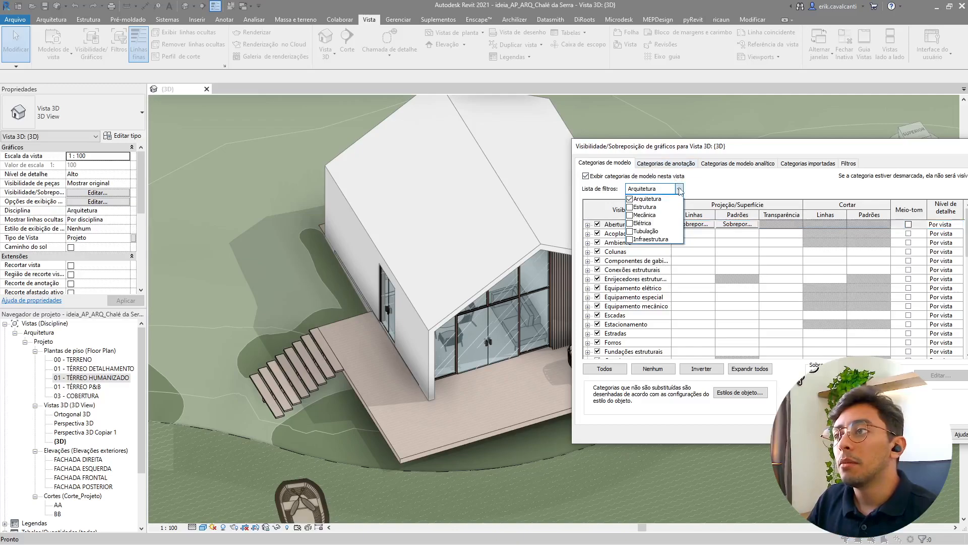
left_click(630, 199)
left_click(632, 231)
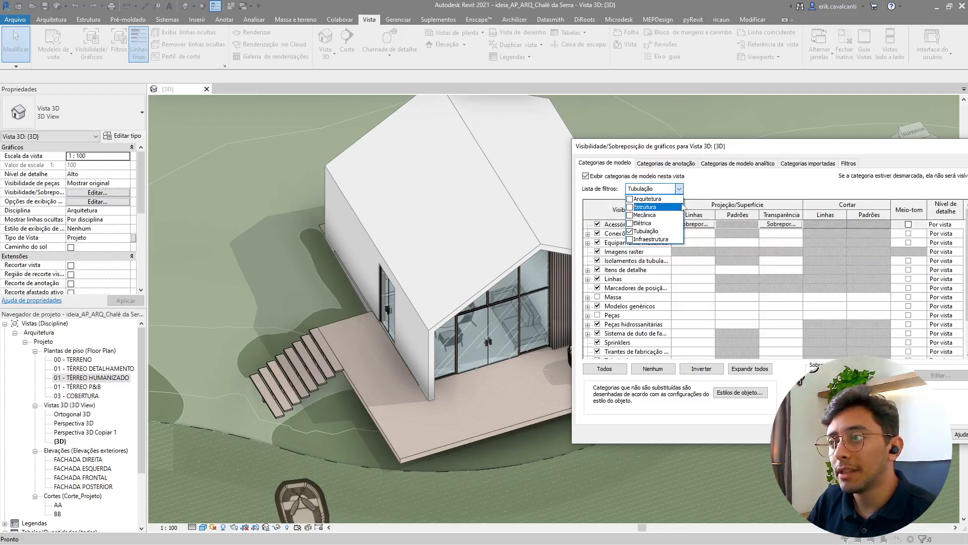
scroll(639, 312, "down", 1)
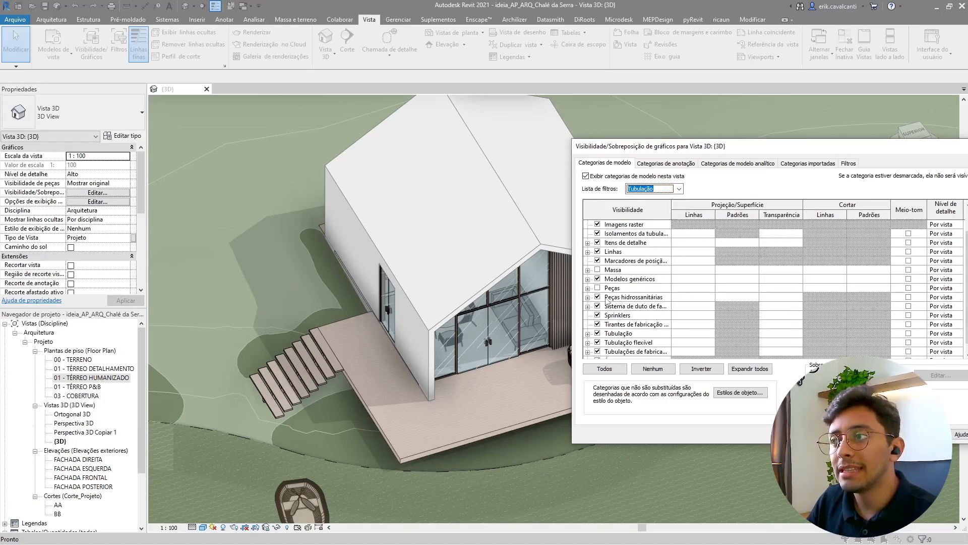
- Filter the list of model categories to Arquitetura only instead of Tubulação
left_click(680, 189)
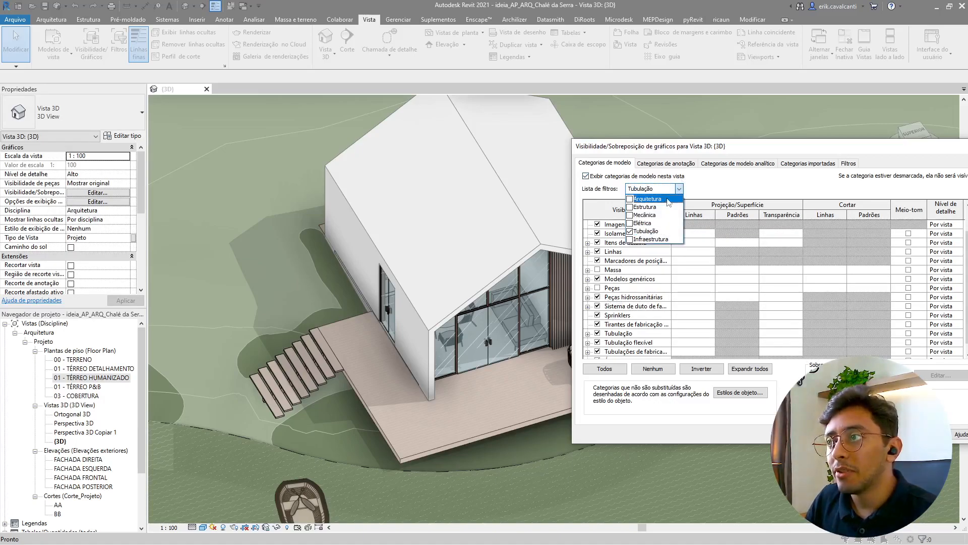
left_click(631, 231)
left_click(630, 199)
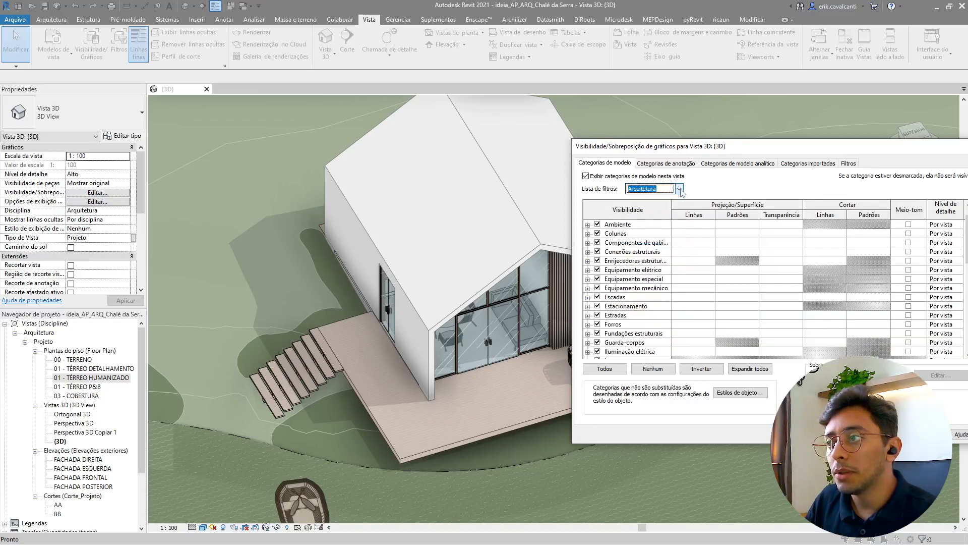
scroll(649, 290, "down", 3)
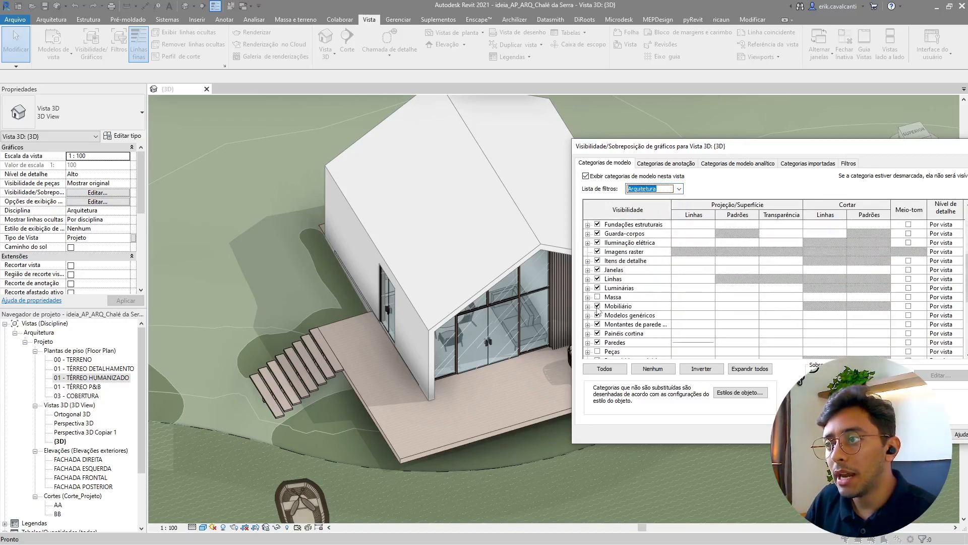
- Turn off the Mobiliário category in the 3D view, apply the change, and switch its visibility back on
left_click(597, 306)
left_click(914, 434)
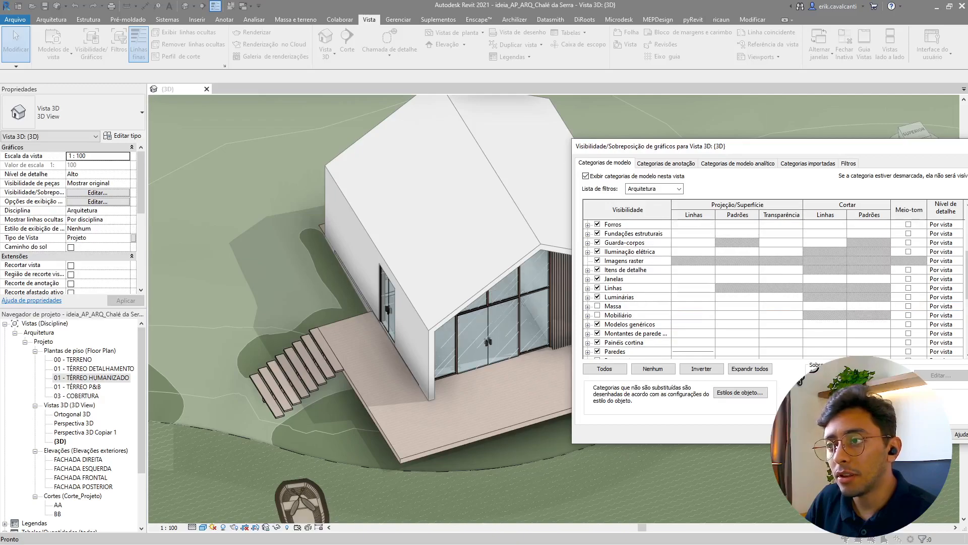
left_click(598, 315)
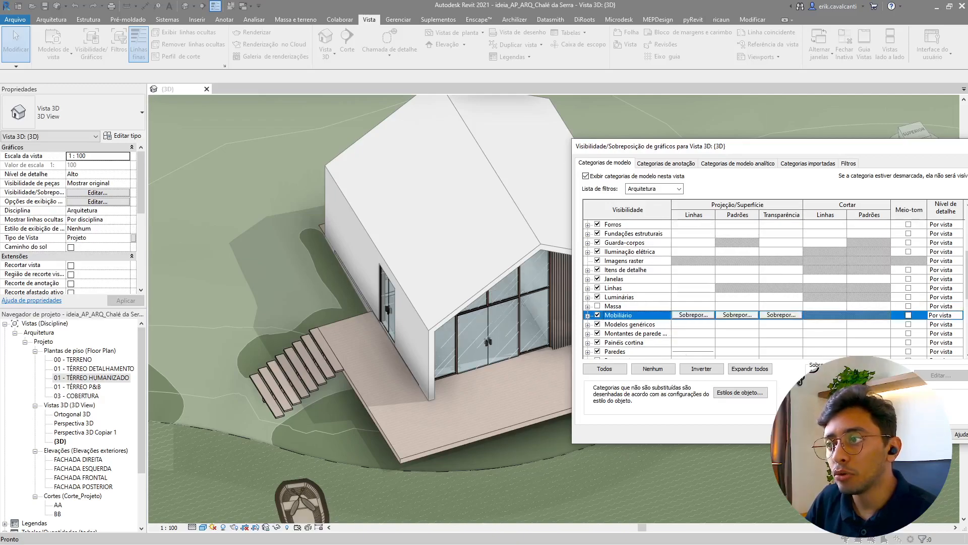
left_click(914, 434)
left_click(630, 326)
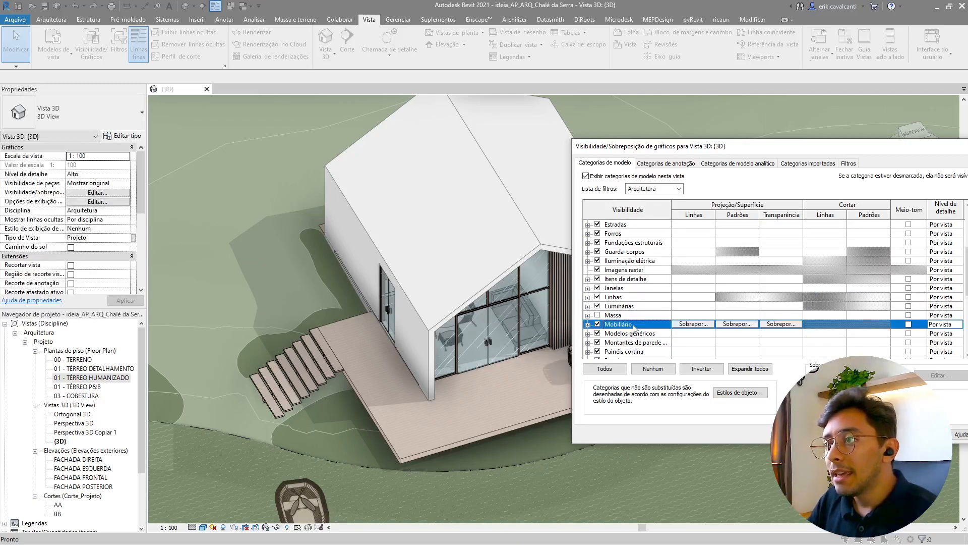
- Try the halftone override on the Mobiliário category in the 3D view, and remove it again
left_click_drag(757, 147, 717, 151)
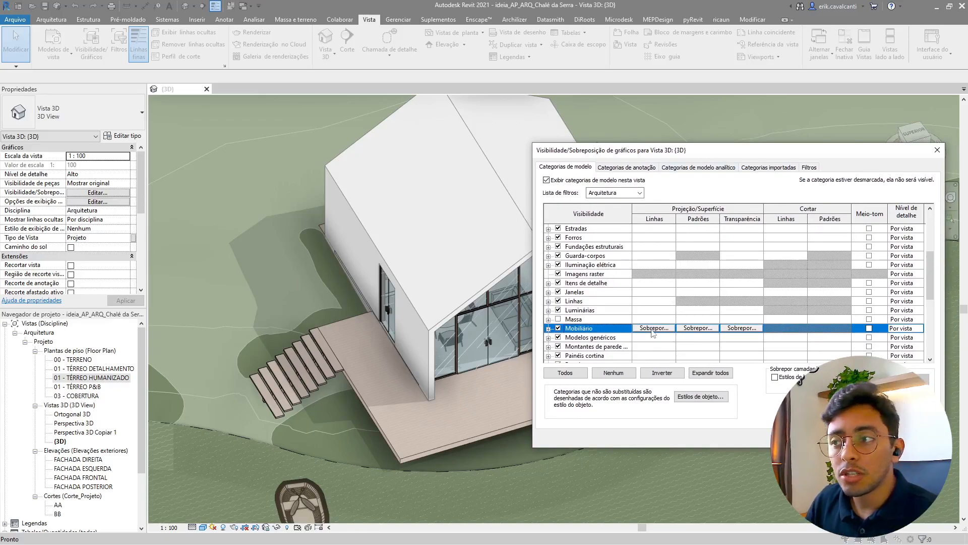
left_click_drag(704, 158, 797, 180)
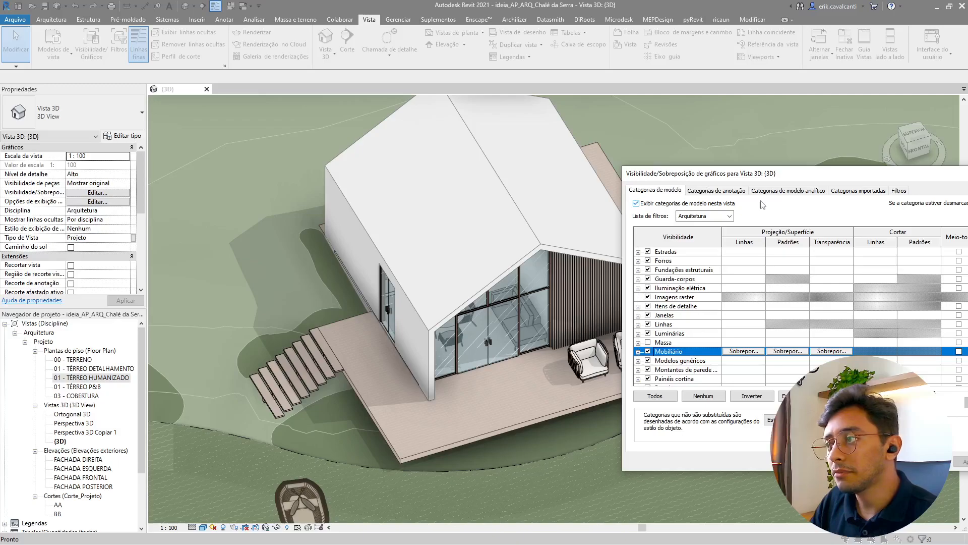
left_click_drag(762, 177, 653, 189)
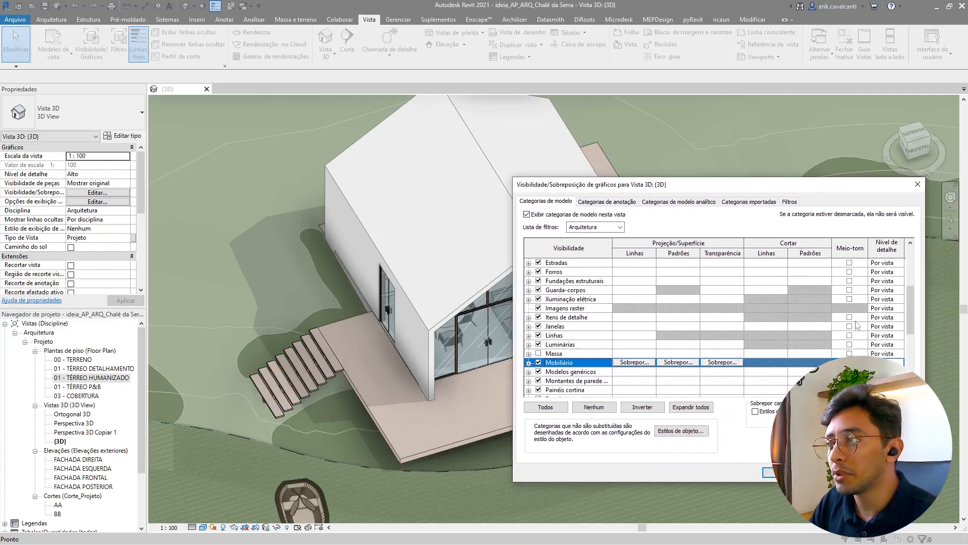
left_click_drag(806, 187, 328, 92)
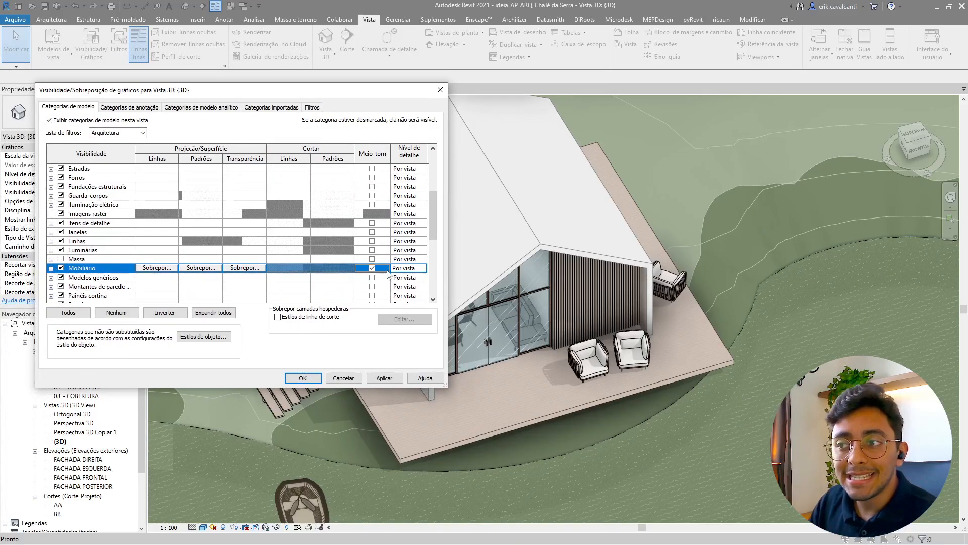
left_click(399, 378)
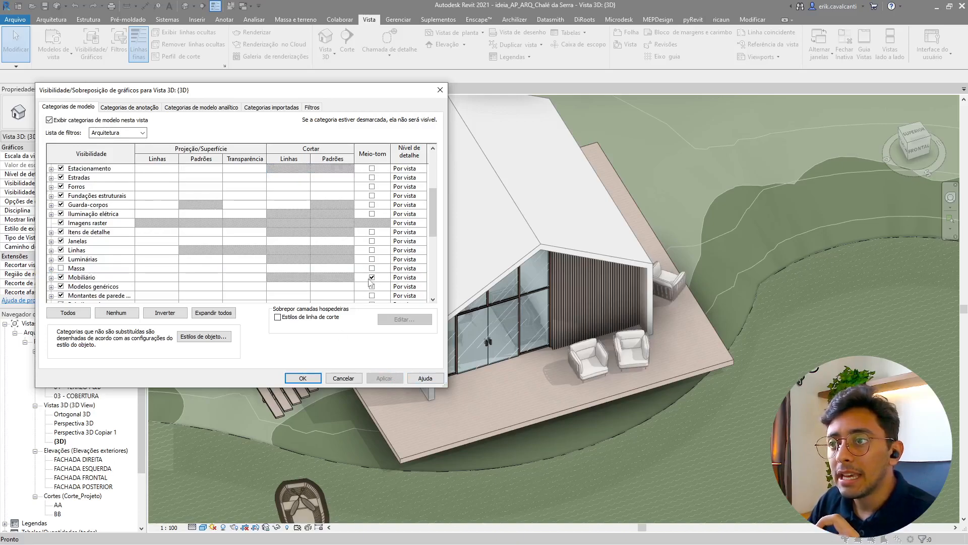
left_click(372, 277)
left_click(385, 376)
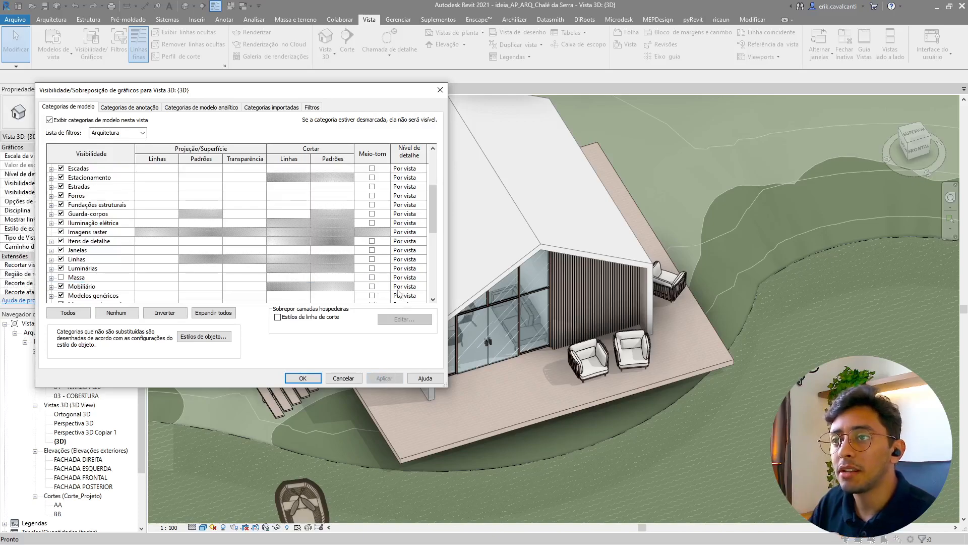
- Examine the remaining architectural model categories, the annotation categories and the imported categories of the 3D view
scroll(395, 292, "down", 3)
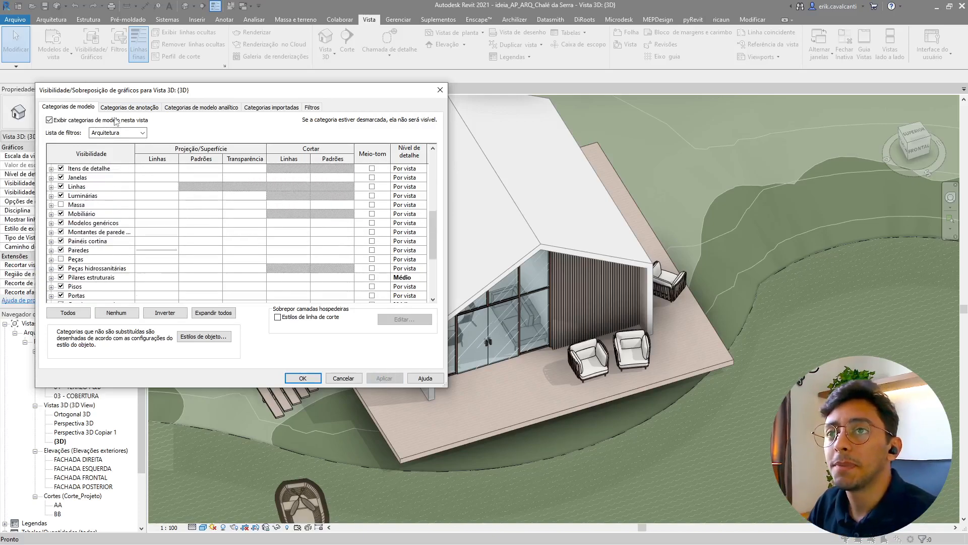
left_click(127, 107)
left_click(94, 108)
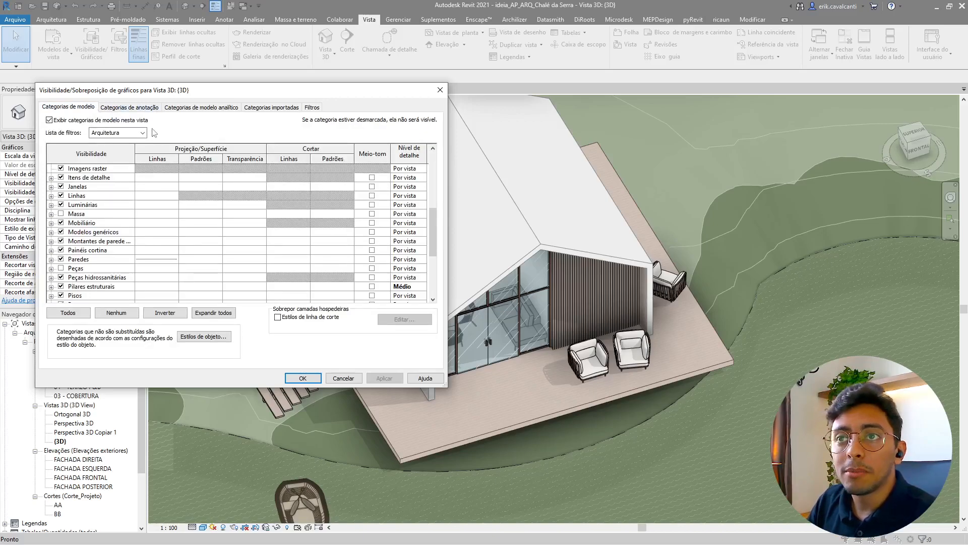
left_click(136, 109)
scroll(87, 287, "down", 1)
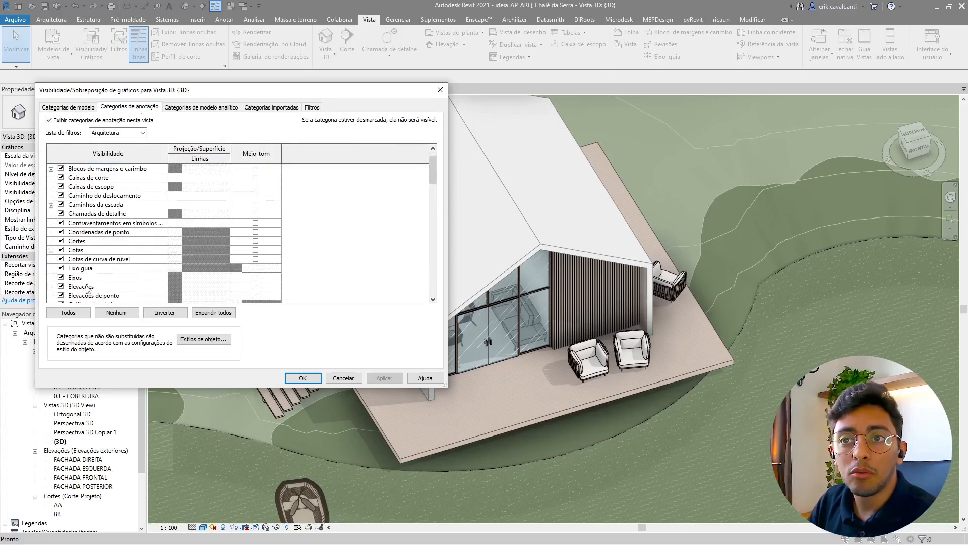
scroll(87, 281, "up", 1)
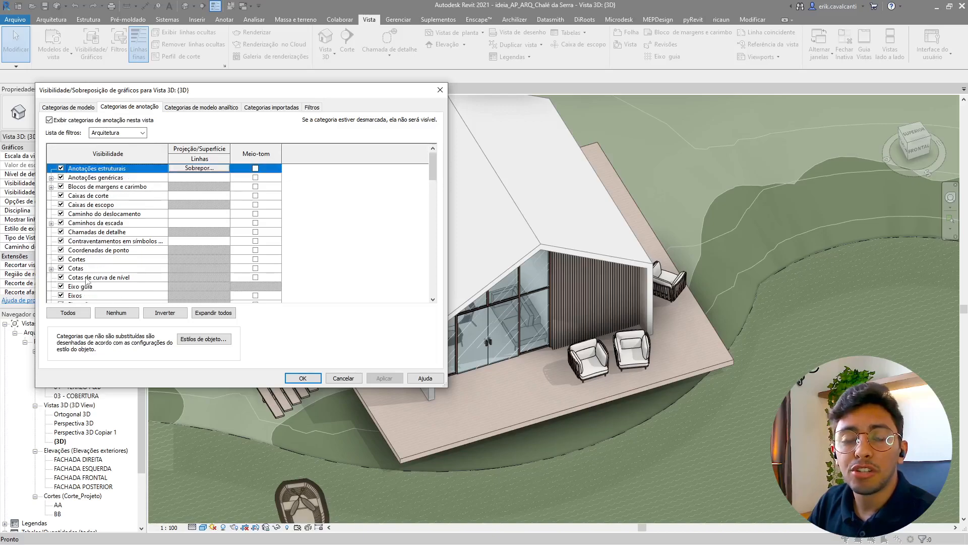
scroll(88, 281, "down", 2)
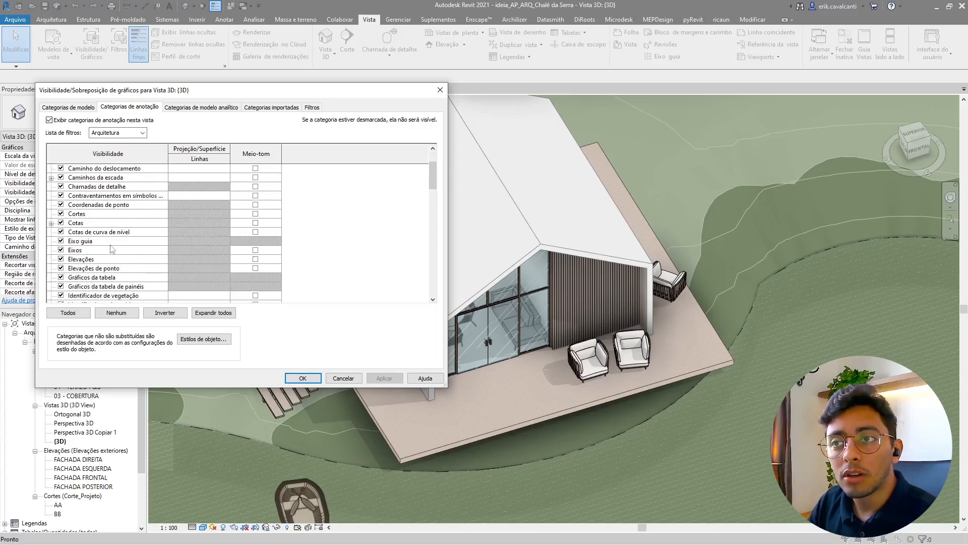
left_click(282, 111)
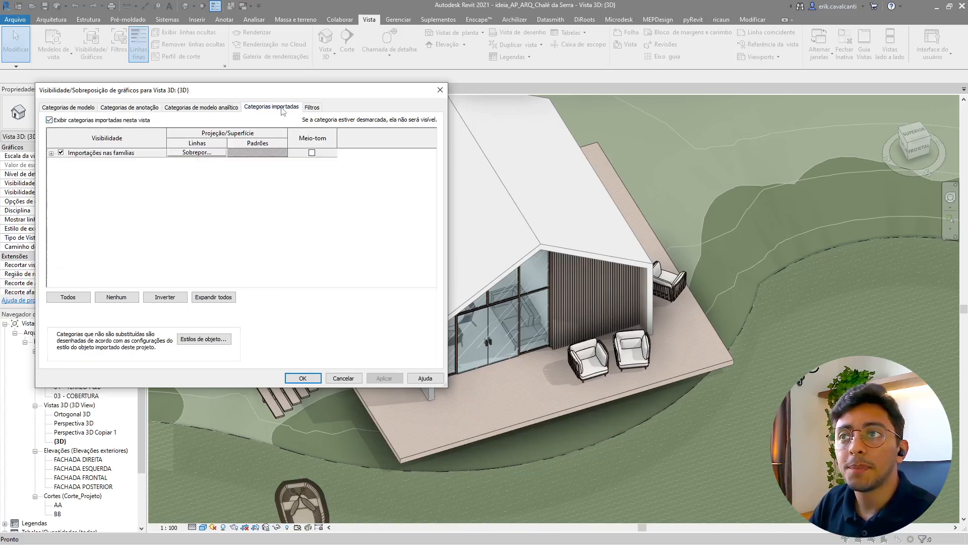
- Review the 3D view's filters and the project's filter definitions, then close the overrides and dismiss the save reminder
left_click(311, 109)
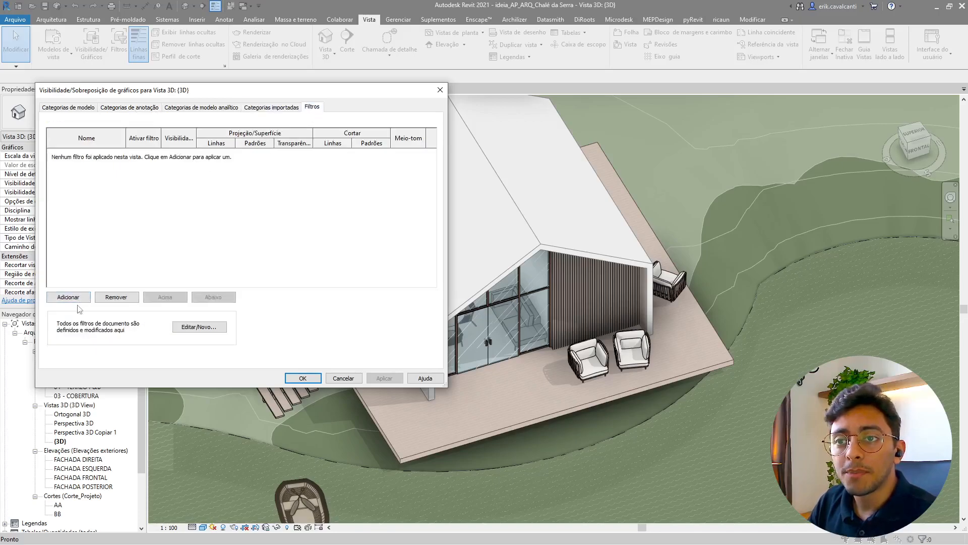
left_click(222, 331)
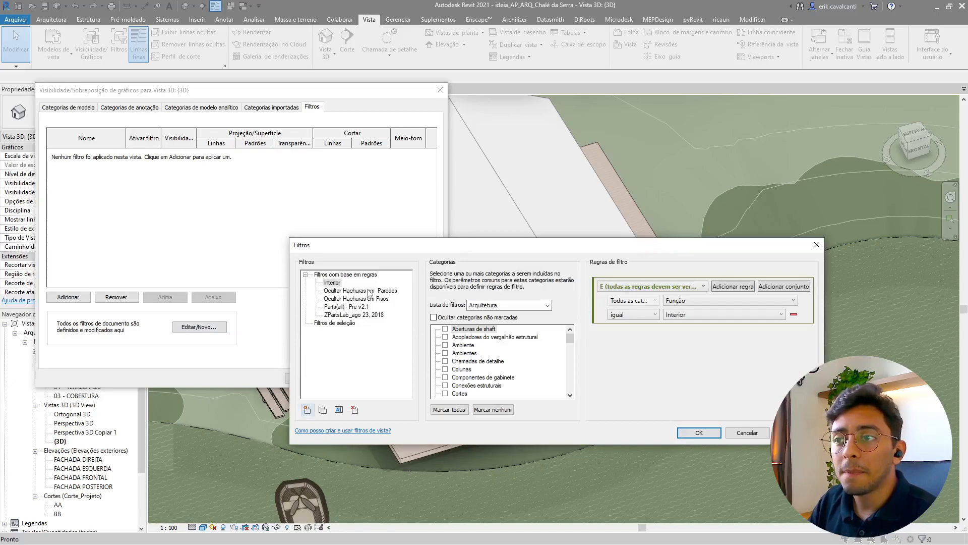
left_click(817, 245)
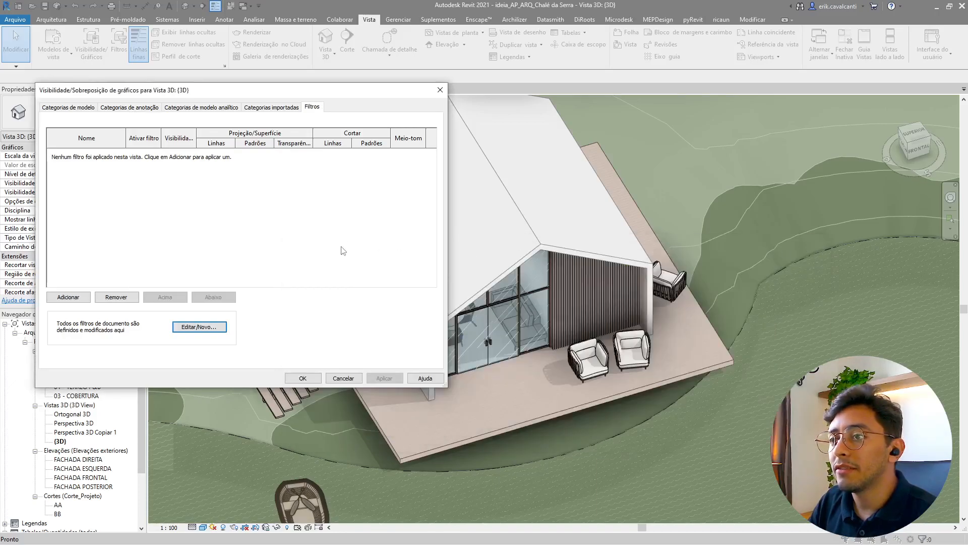
left_click(260, 180)
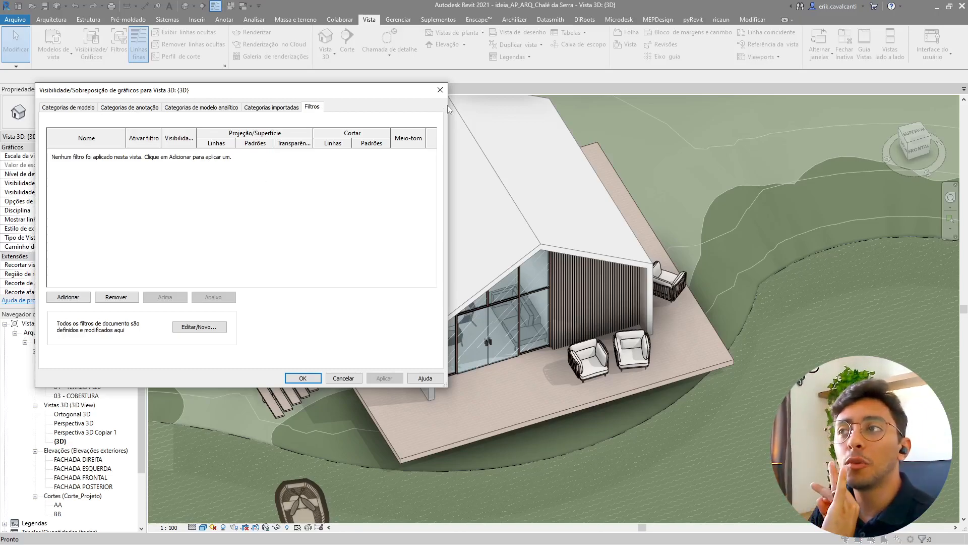
left_click(440, 90)
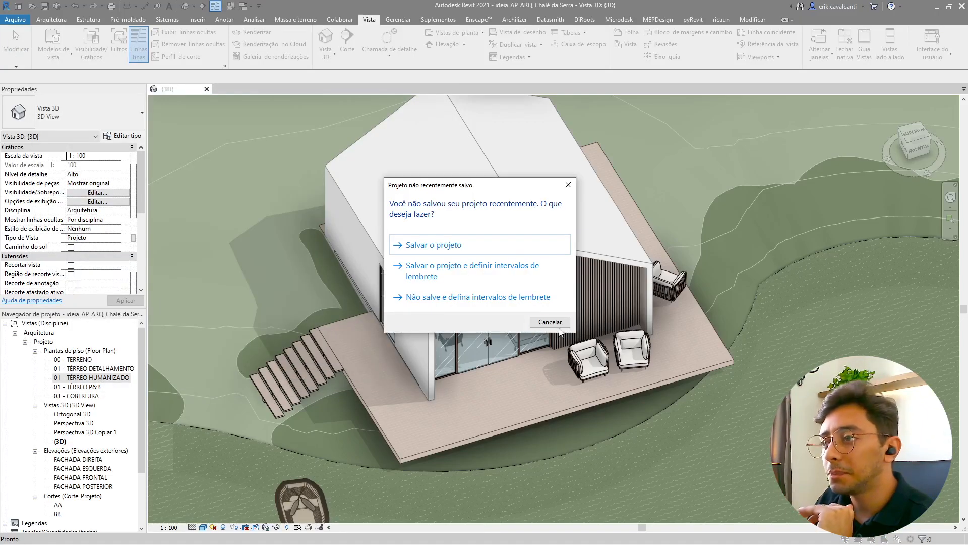
left_click(556, 324)
- Check the family and type name of the deck armchair nearest the glass doors
left_click(586, 355)
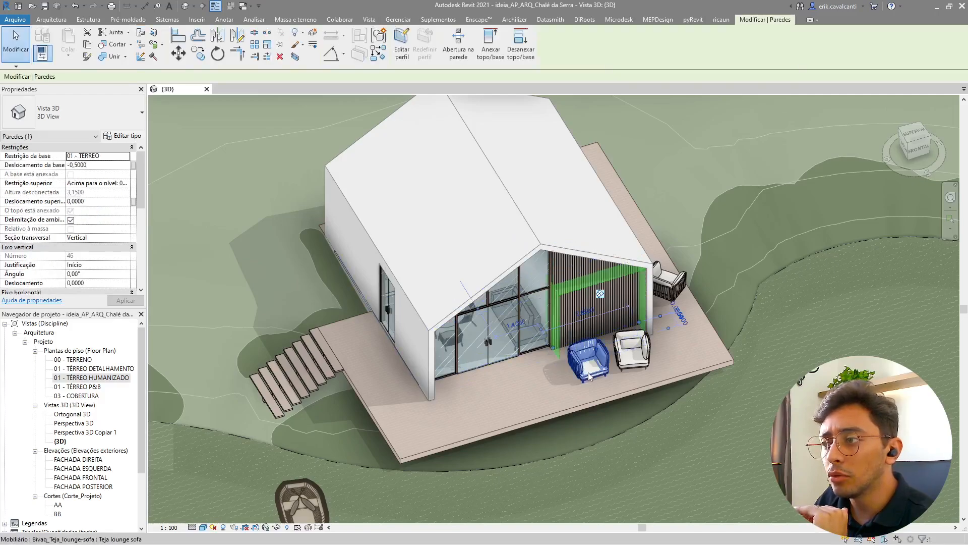
left_click(585, 356)
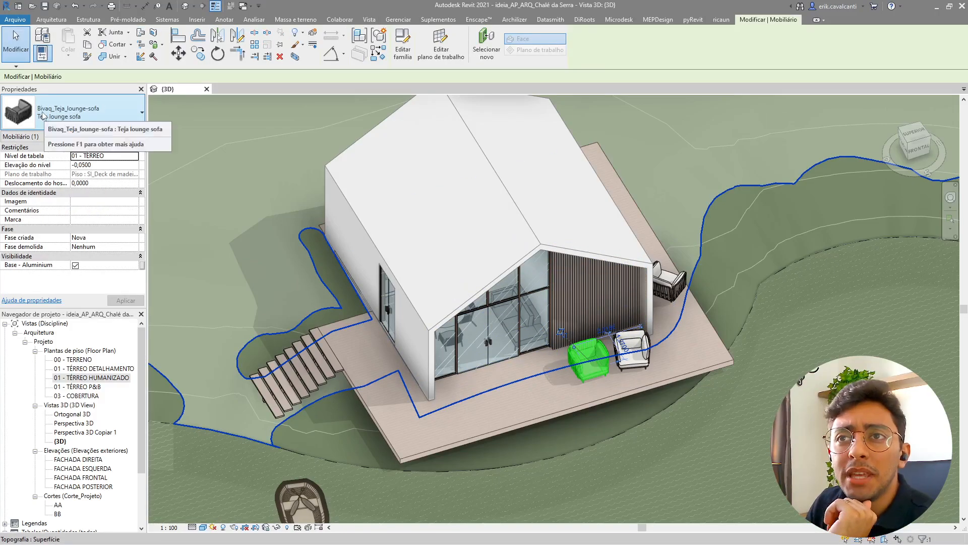
key("Escape")
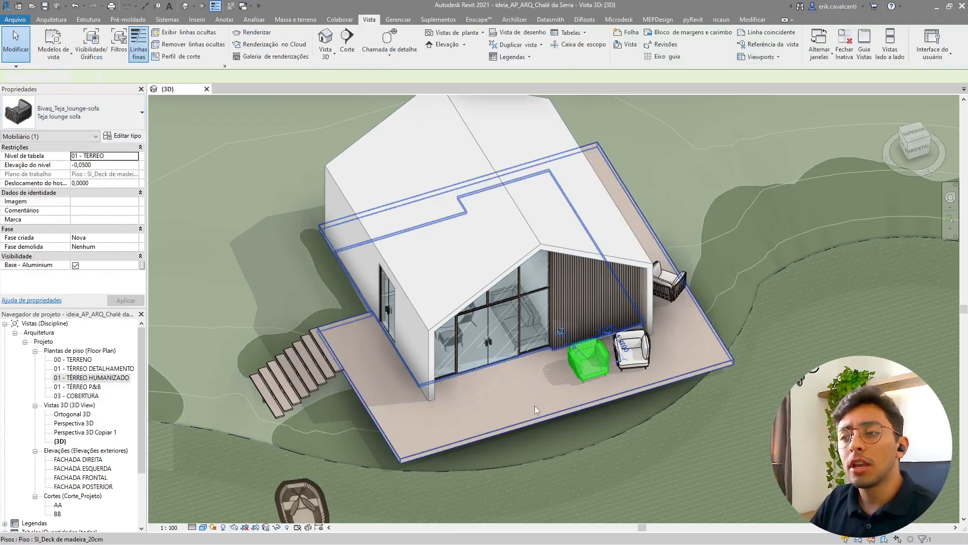
- Reopen the 3D view's visibility/graphics overrides and check which existing filters can be added to the view
key("g")
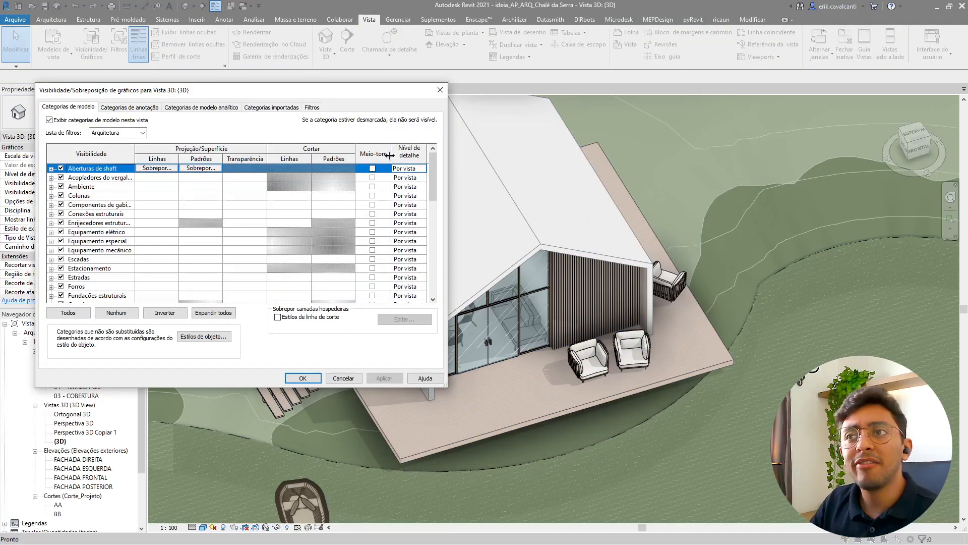
left_click(311, 107)
left_click(76, 297)
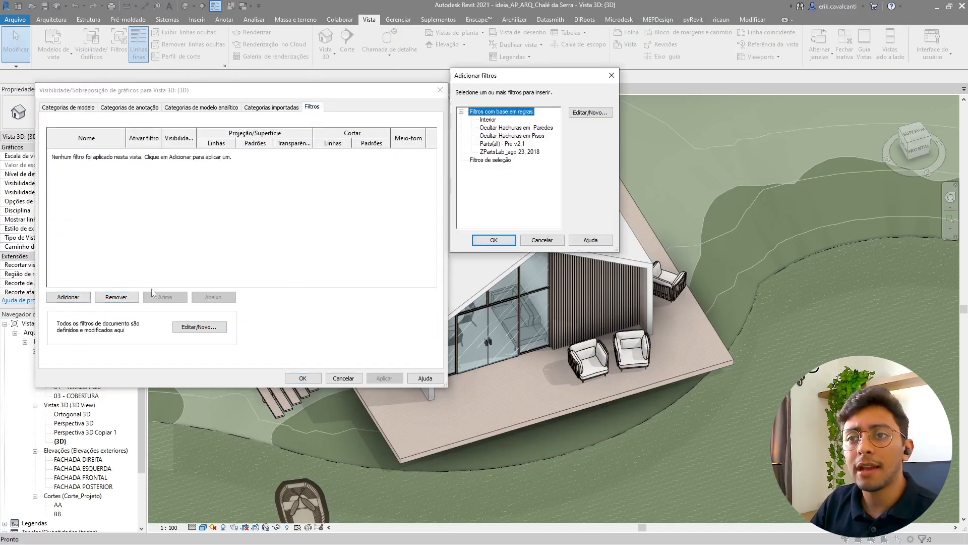
left_click(553, 237)
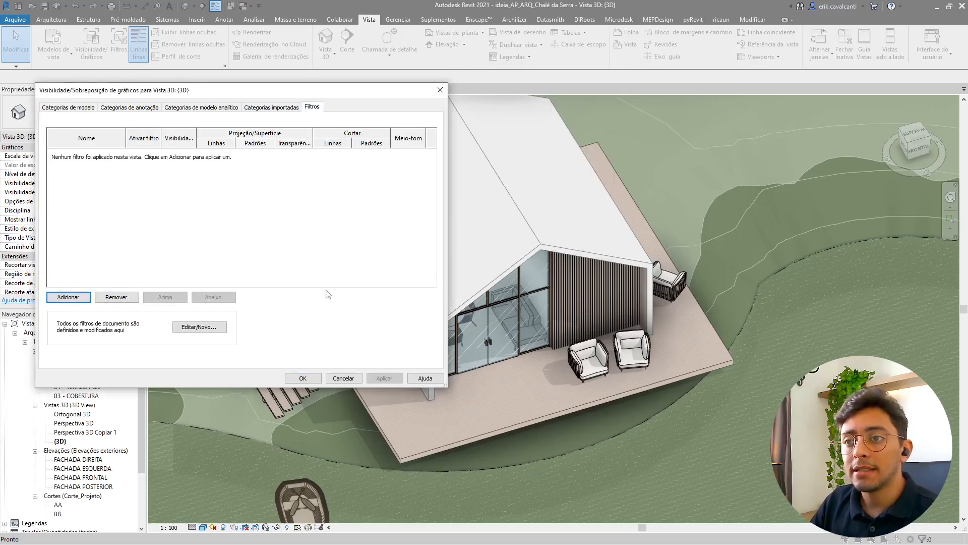
- Create a new rule-based filter named Poltronas Bivaq
left_click(199, 327)
left_click(307, 410)
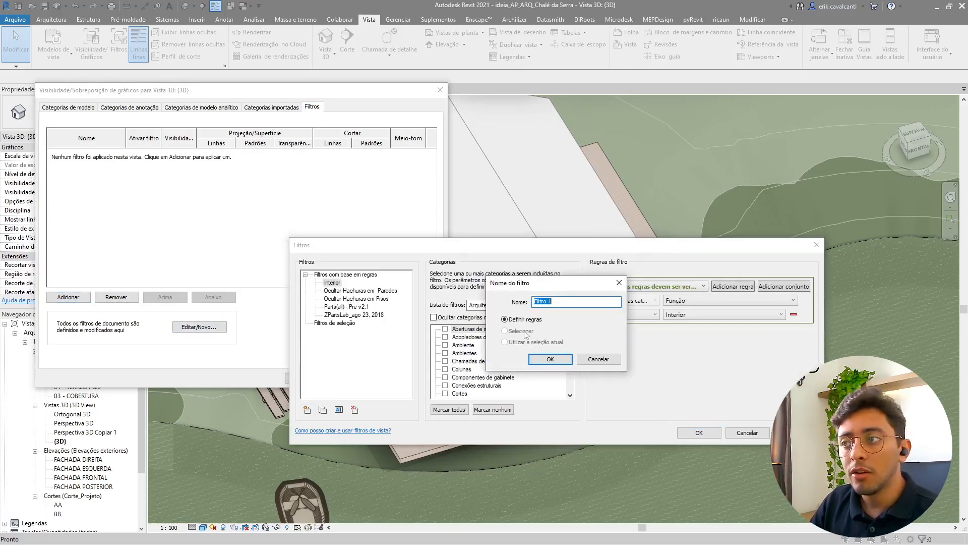
type("Poltronas")
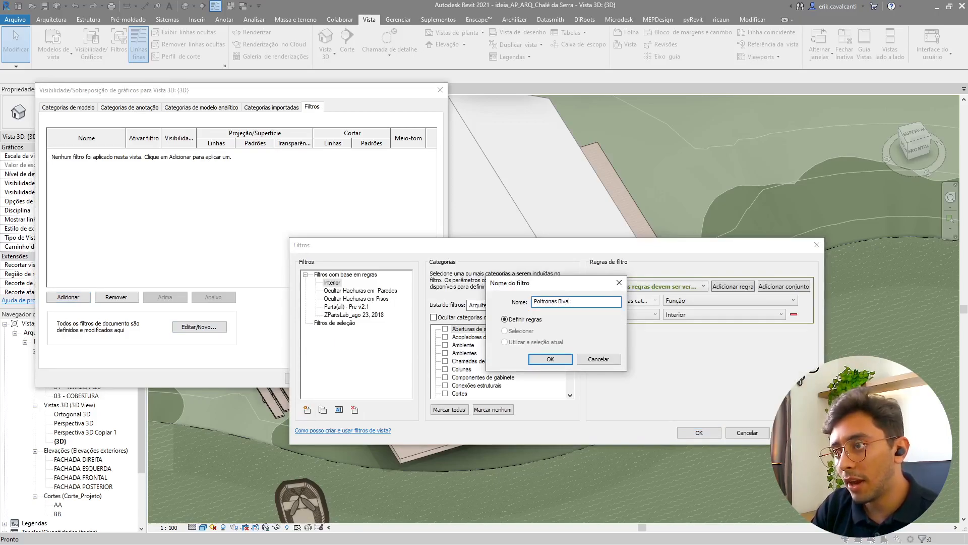
left_click_drag(573, 302, 563, 303)
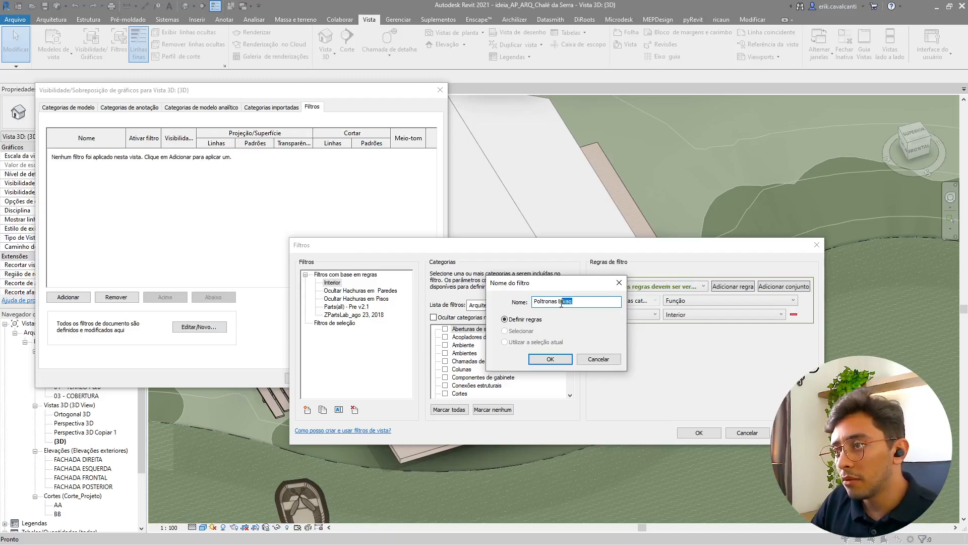
left_click(552, 361)
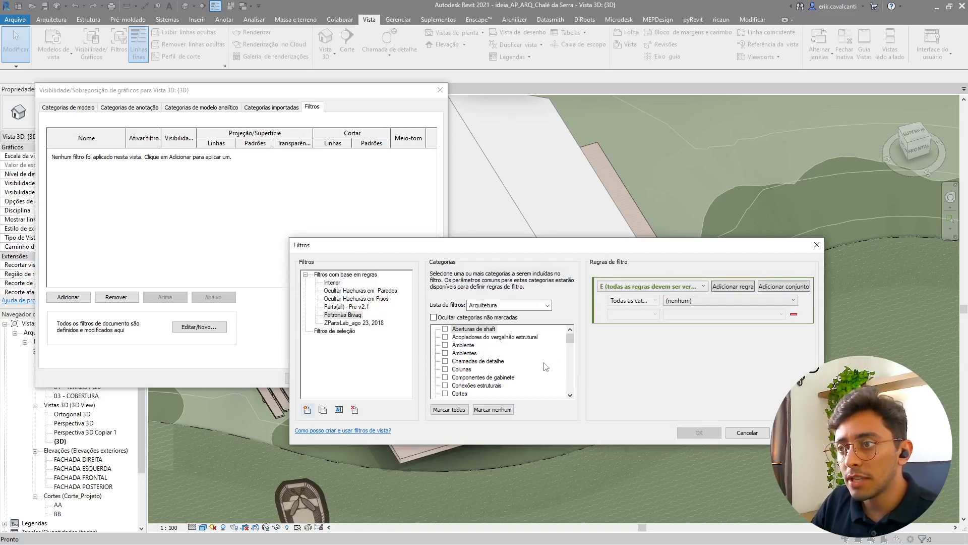
- Include the Mobiliário category in the Poltronas Bivaq filter
left_click(347, 316)
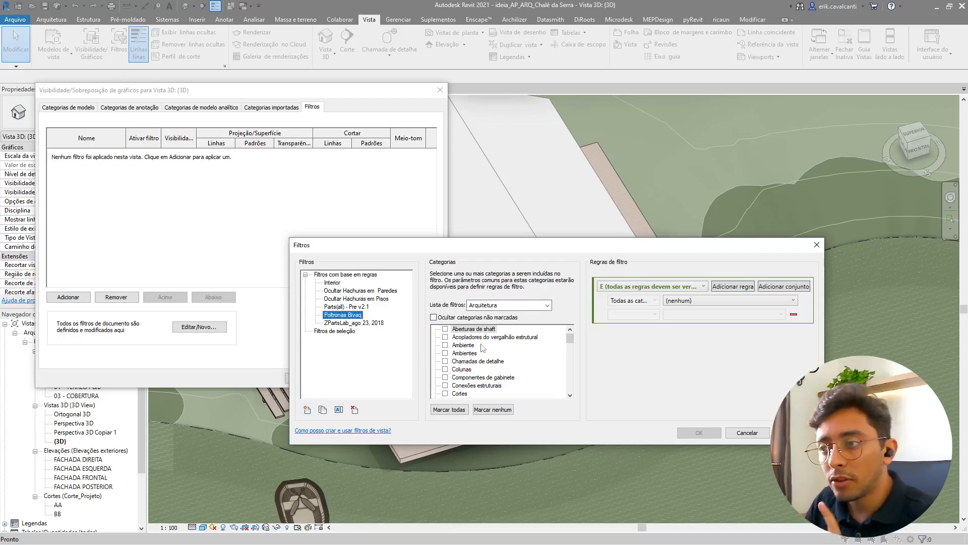
left_click(475, 355)
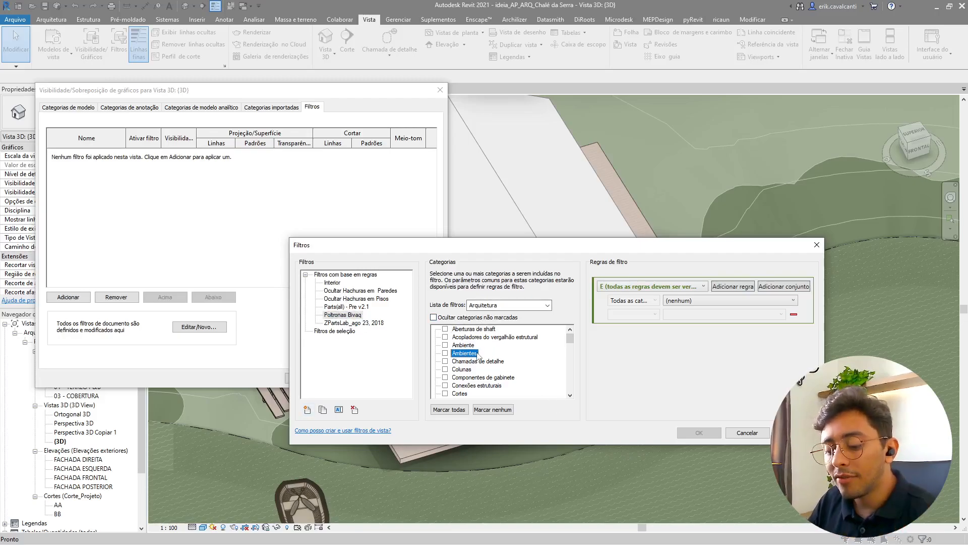
key("m")
left_click(445, 394)
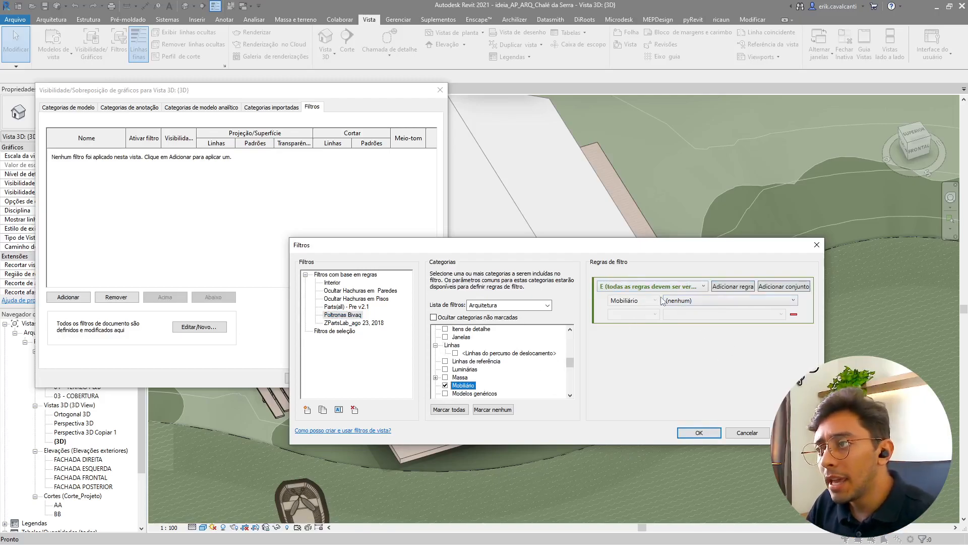
- Define the filter's rule as Nome do tipo contém Bivaq and accept the filter definitions
left_click(678, 302)
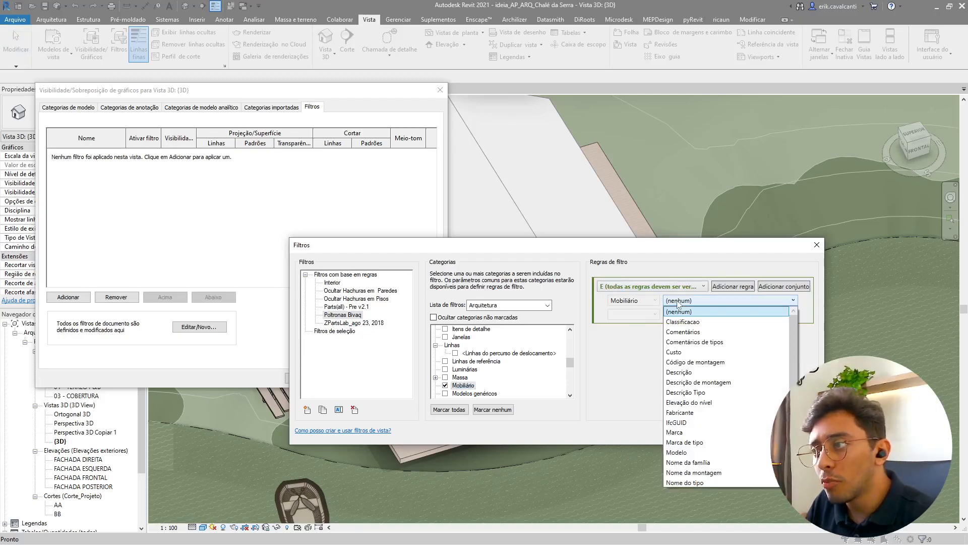
scroll(692, 454, "down", 2)
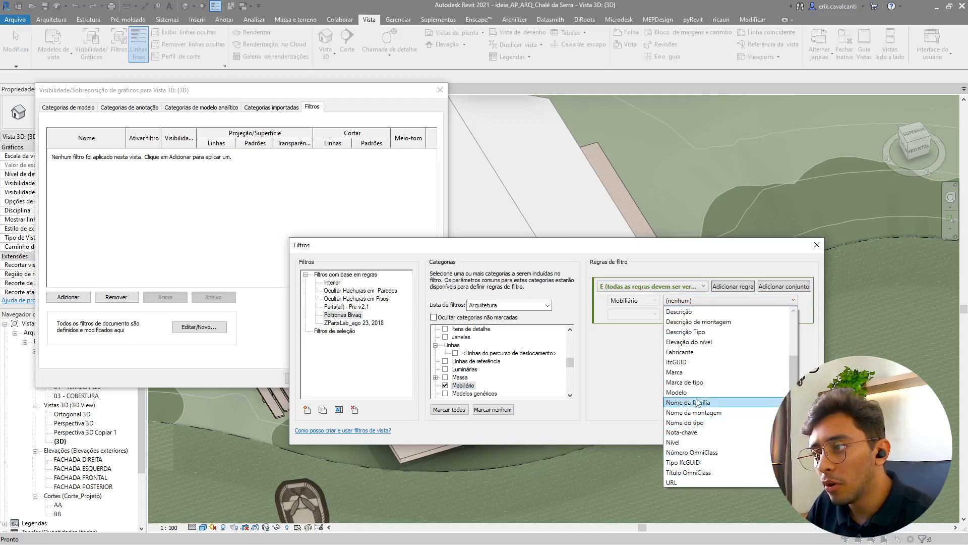
left_click(695, 423)
left_click(647, 315)
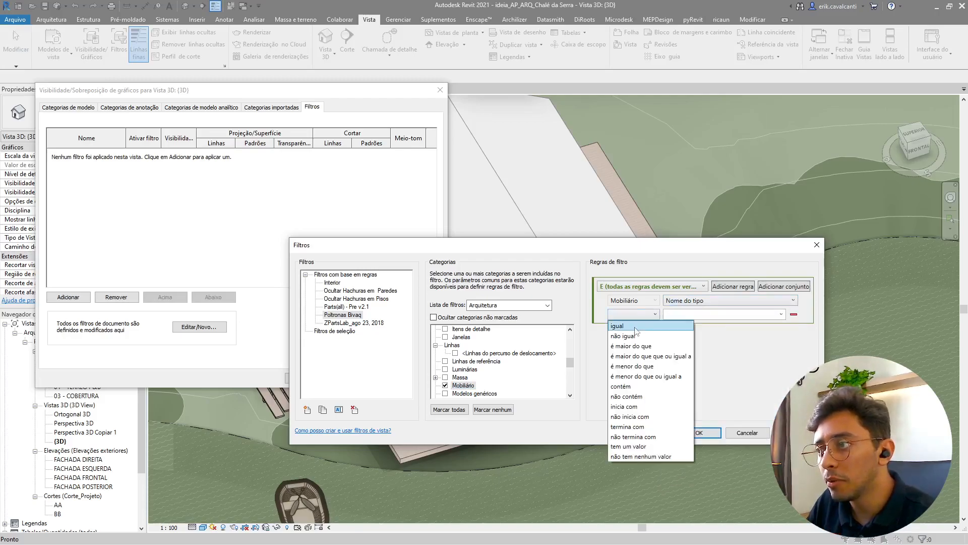
left_click(644, 389)
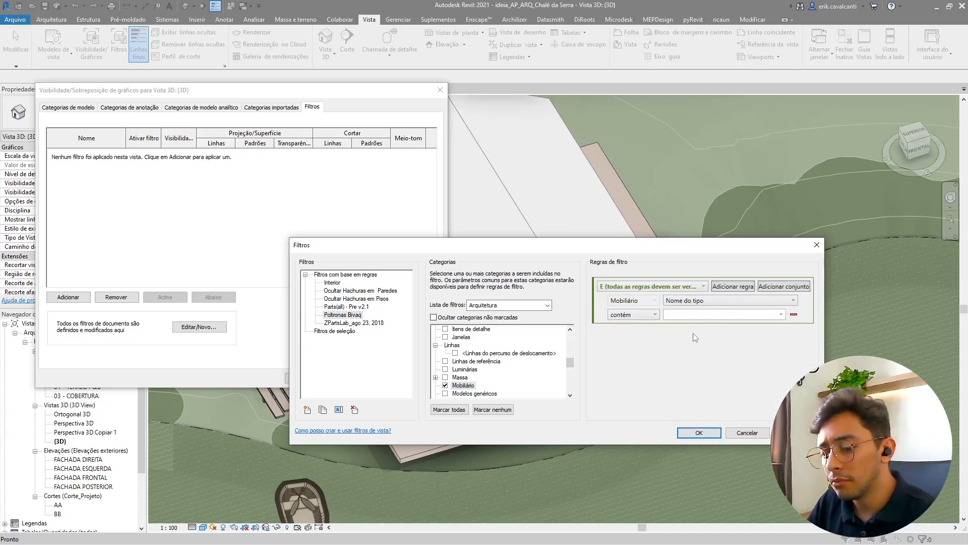
left_click(699, 432)
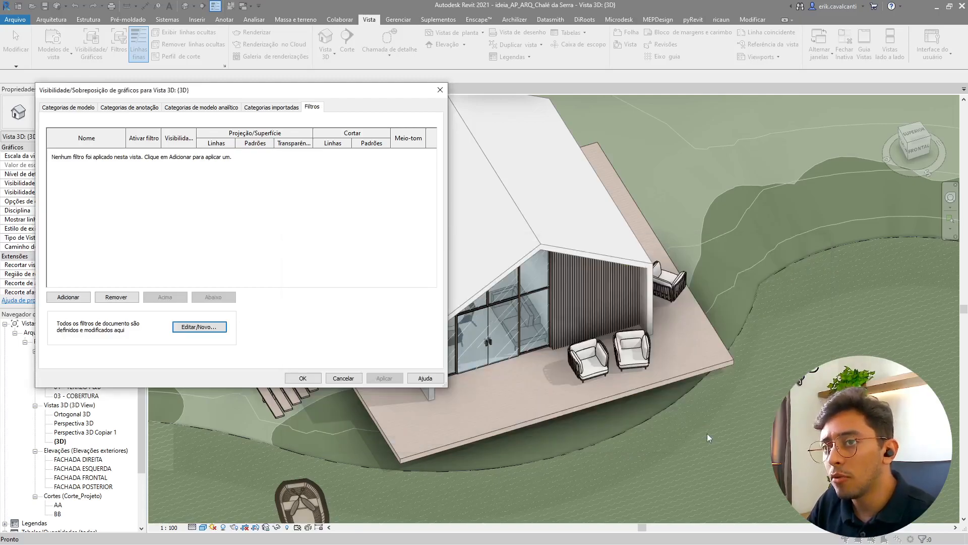
- Add the Poltronas Bivaq filter to the 3D view with its visibility turned off, then apply and close the overrides
left_click(68, 296)
left_click(499, 152)
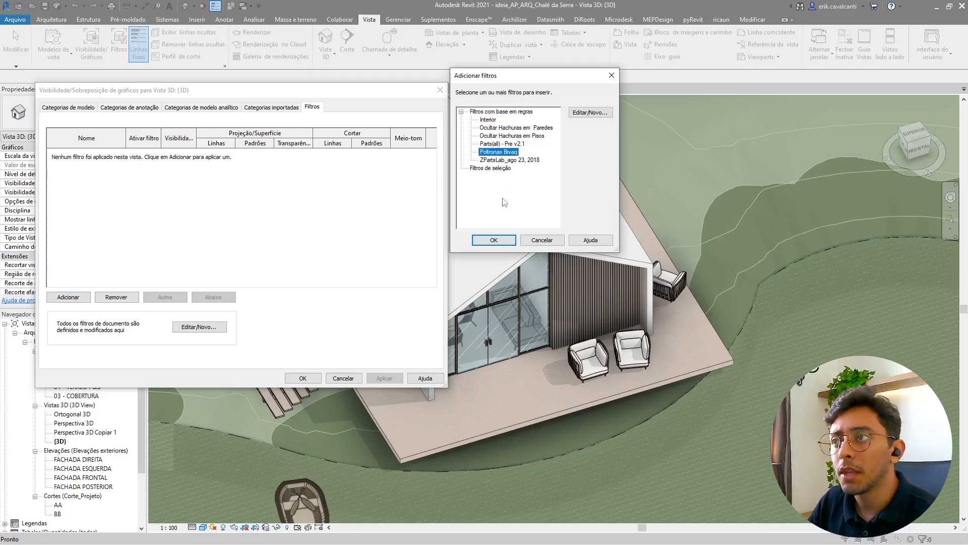
left_click(494, 240)
left_click(178, 152)
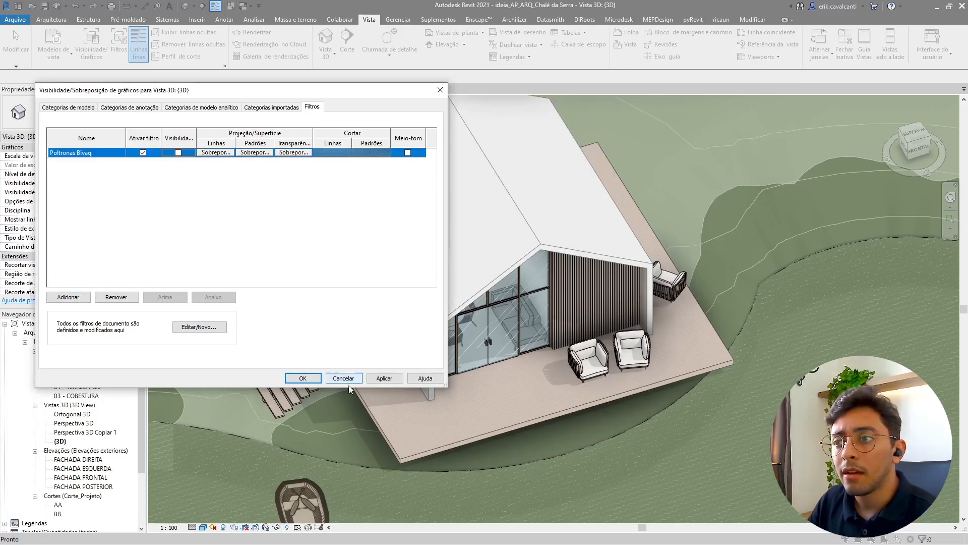
left_click(384, 377)
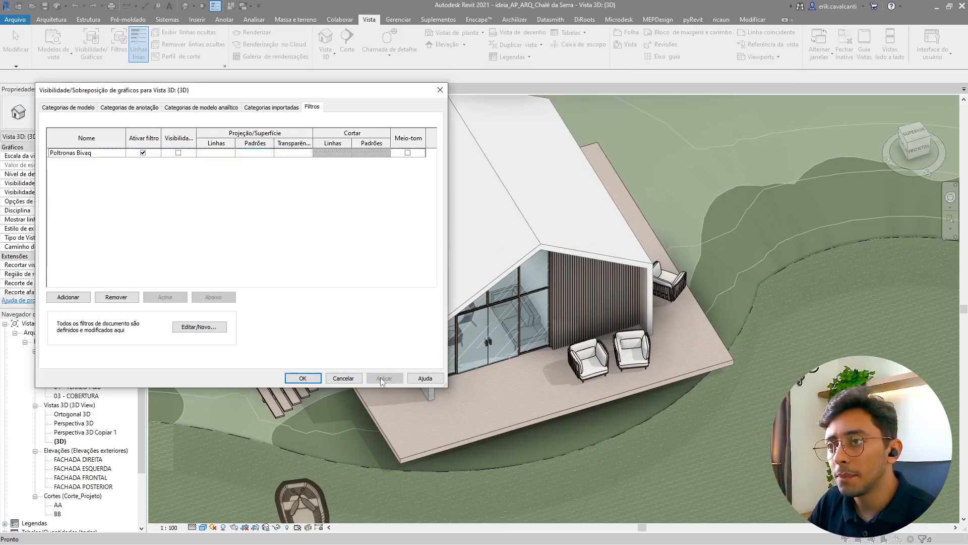
left_click(303, 378)
- Compare the family and type names of the deck armchair beside the glass doors with the other furniture types available
left_click(590, 355)
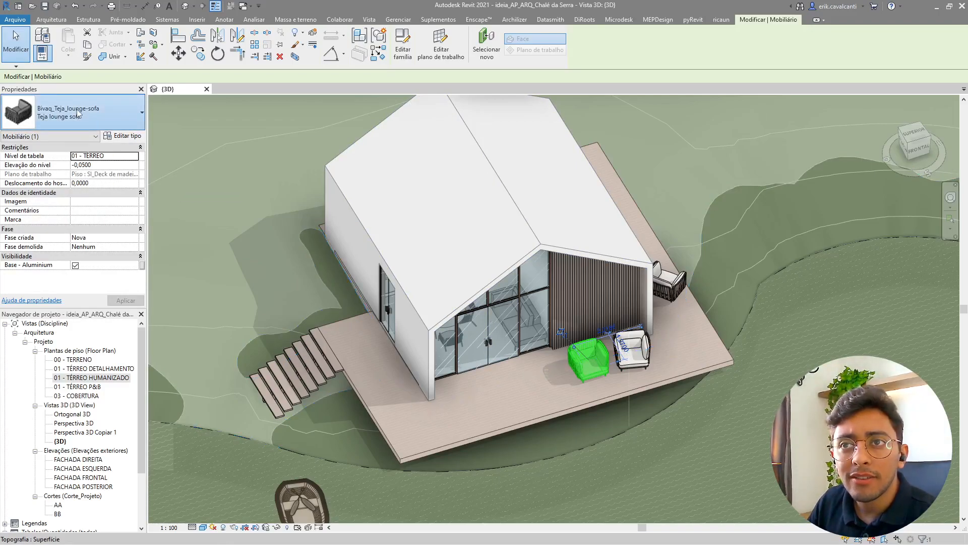
left_click(86, 113)
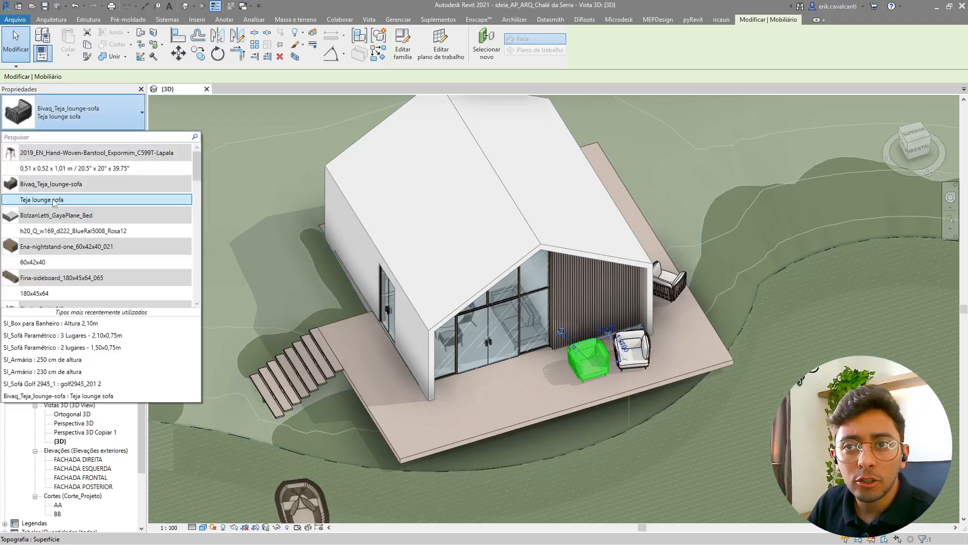
mouse_move(55, 202)
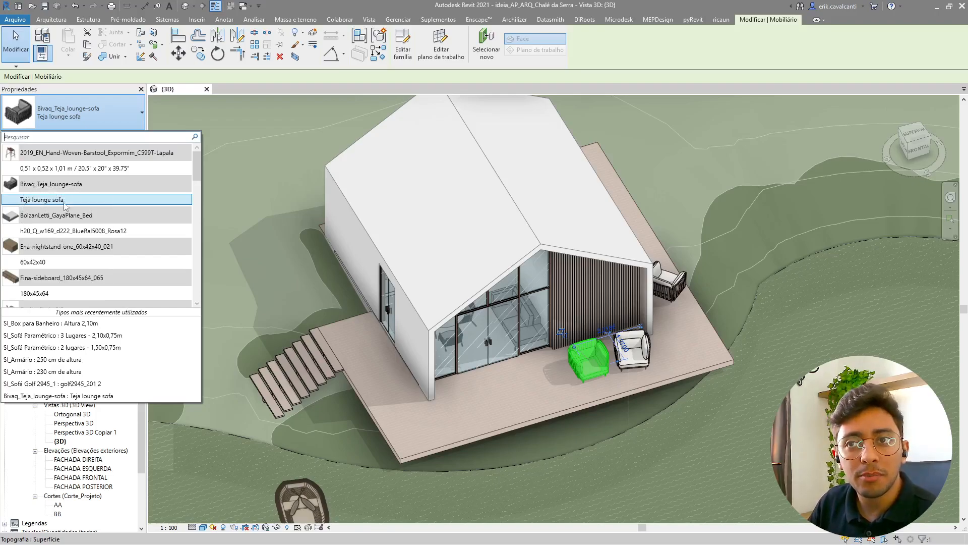
scroll(66, 212, "down", 10)
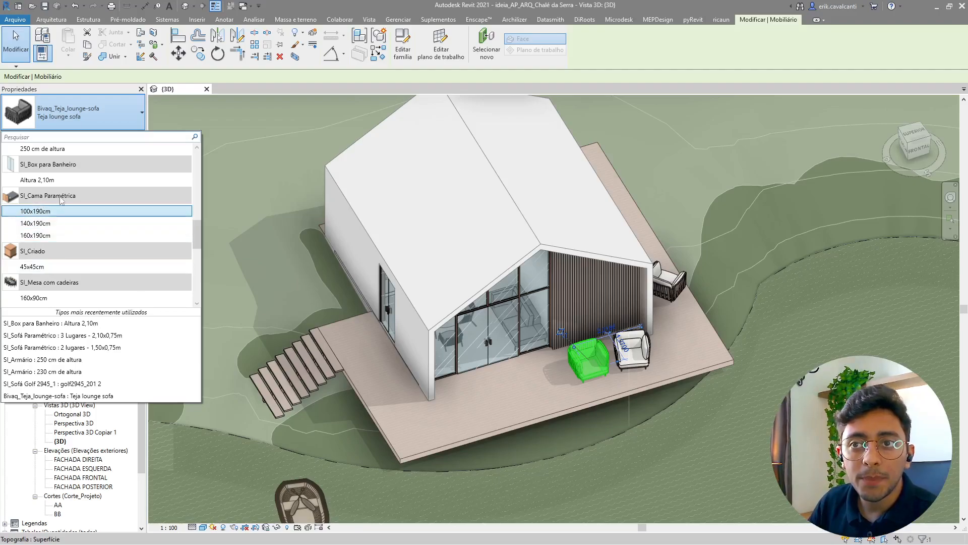
scroll(61, 208, "up", 5)
left_click(123, 100)
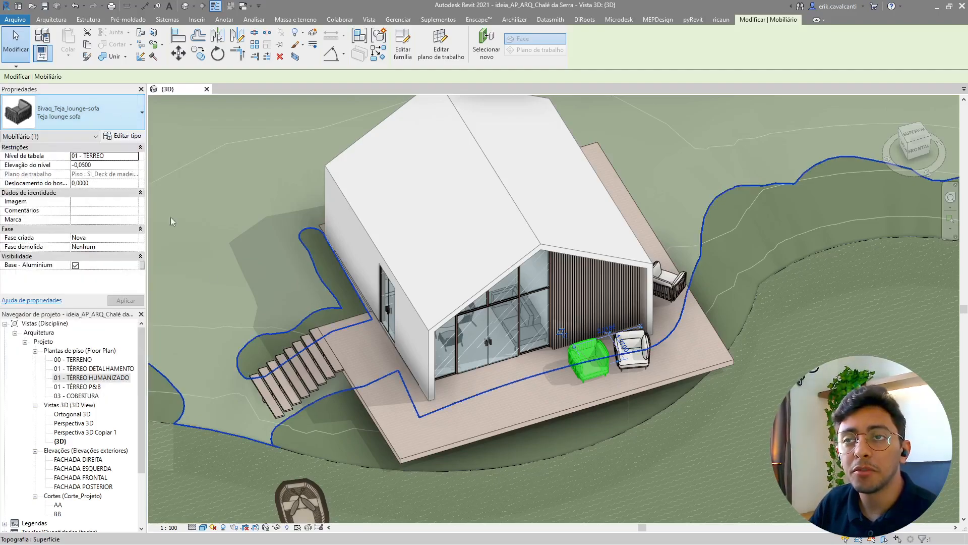
- Edit the Poltronas Bivaq filter in the 3D view's overrides so its rule uses Nome da família instead of the type name
key("v")
key("v")
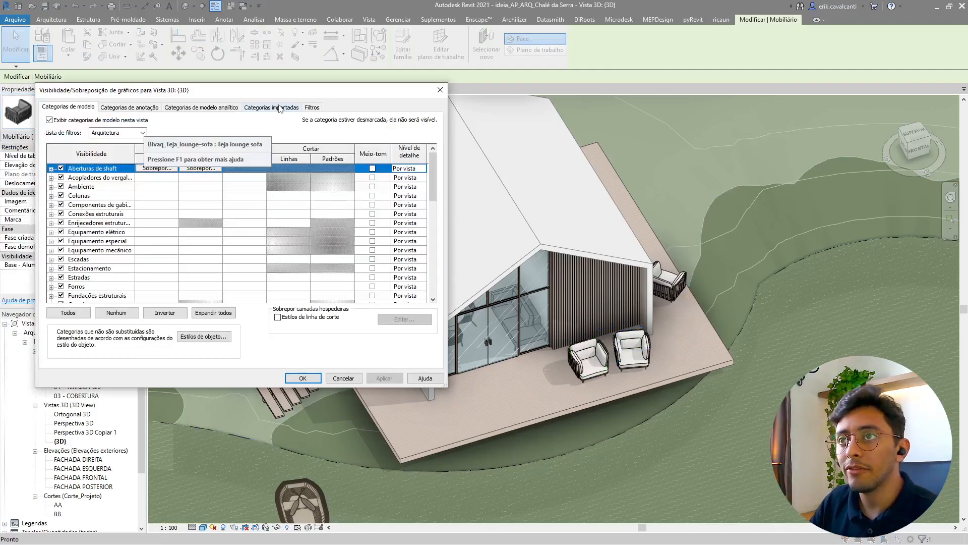
left_click(312, 107)
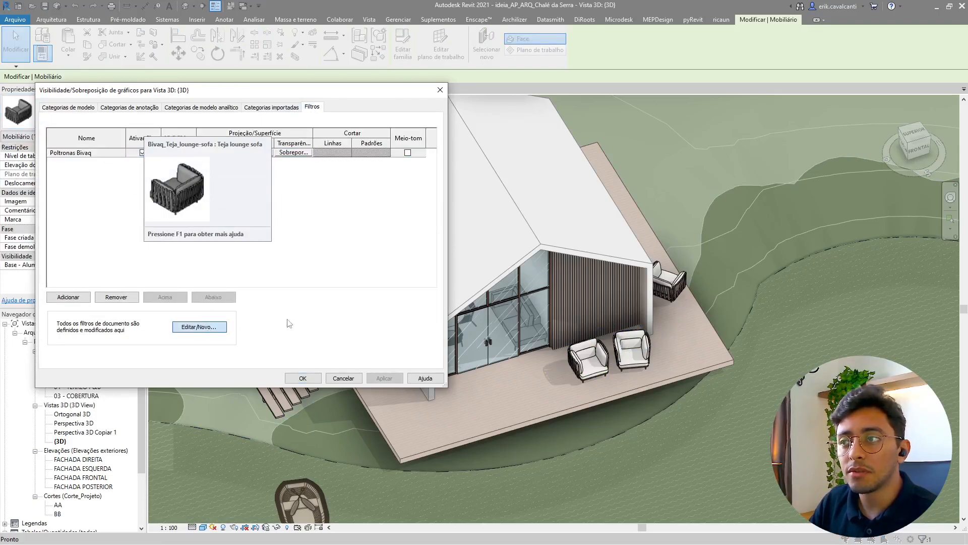
left_click(199, 327)
left_click(687, 301)
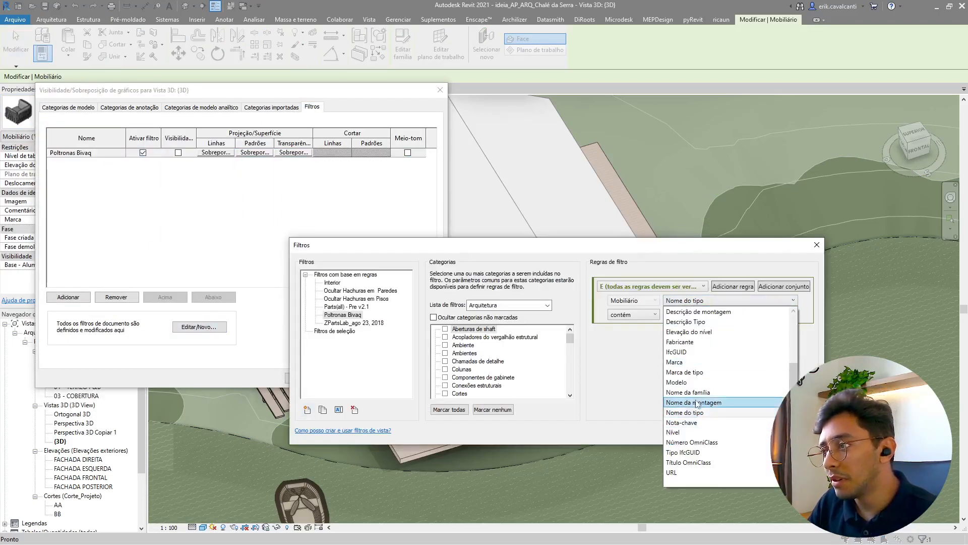
left_click(697, 393)
left_click_drag(675, 251, 340, 154)
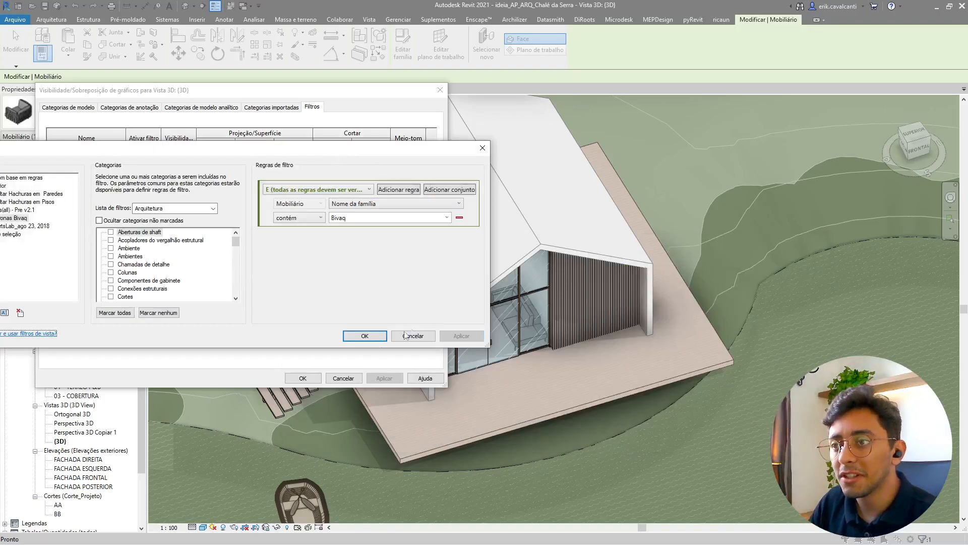
left_click(365, 335)
- Toggle the Poltronas Bivaq filter's visibility on and off in the 3D view, then close the overrides
left_click(178, 153)
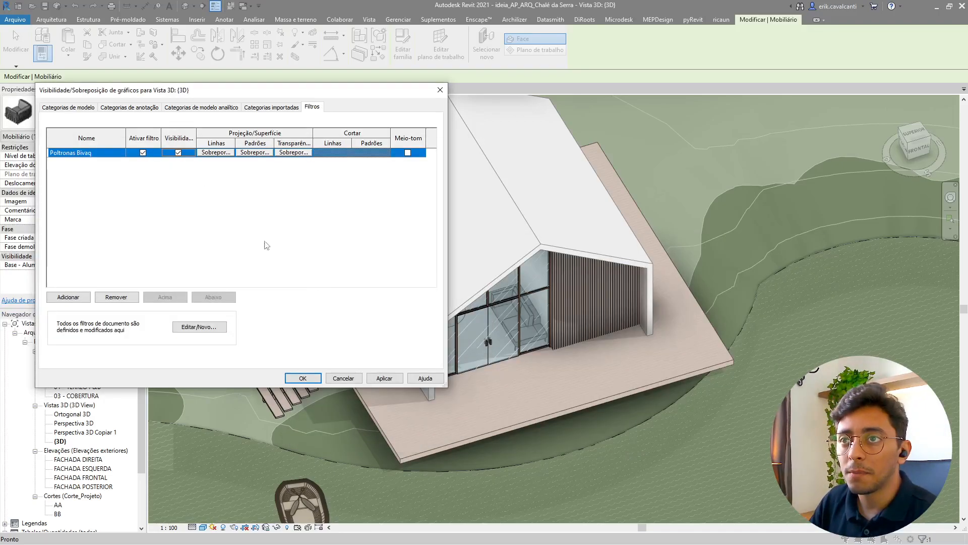
left_click(384, 378)
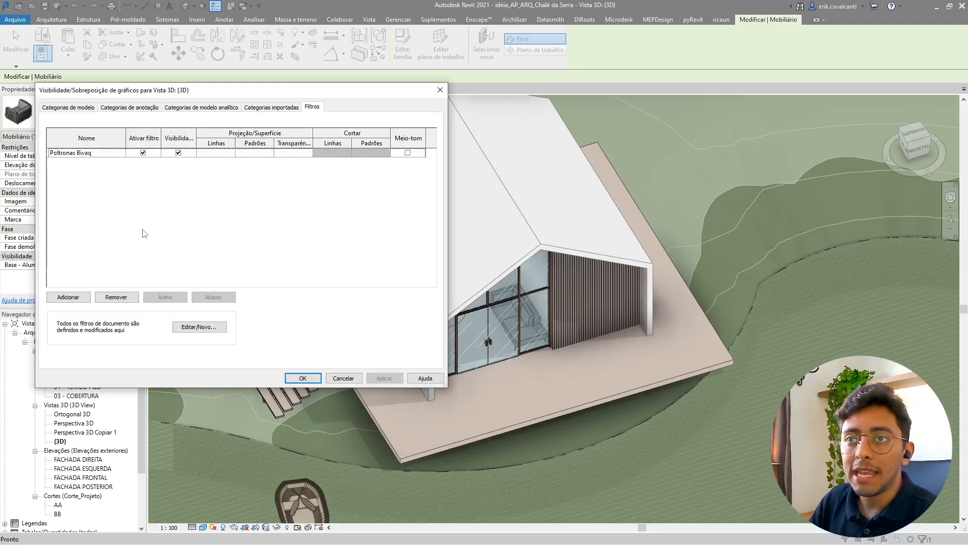
left_click(179, 153)
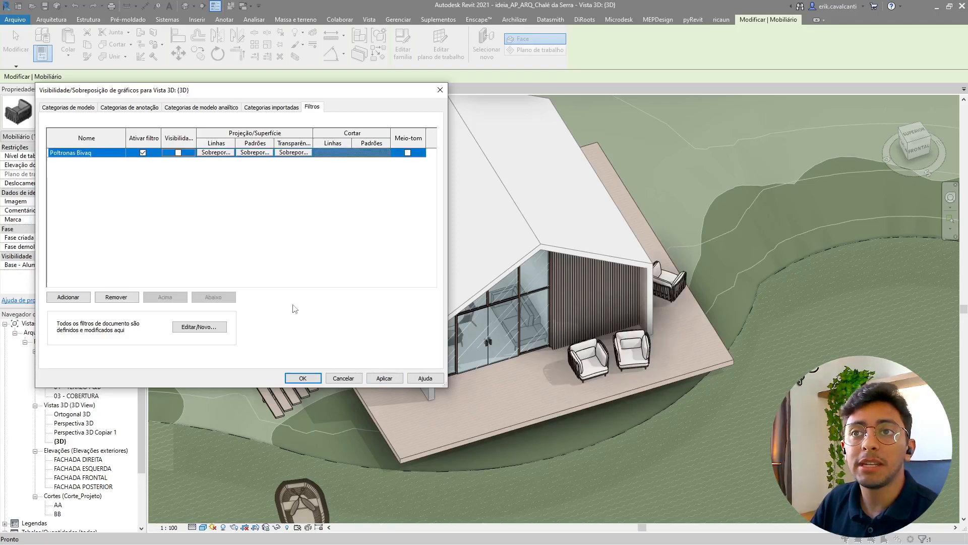
left_click(384, 378)
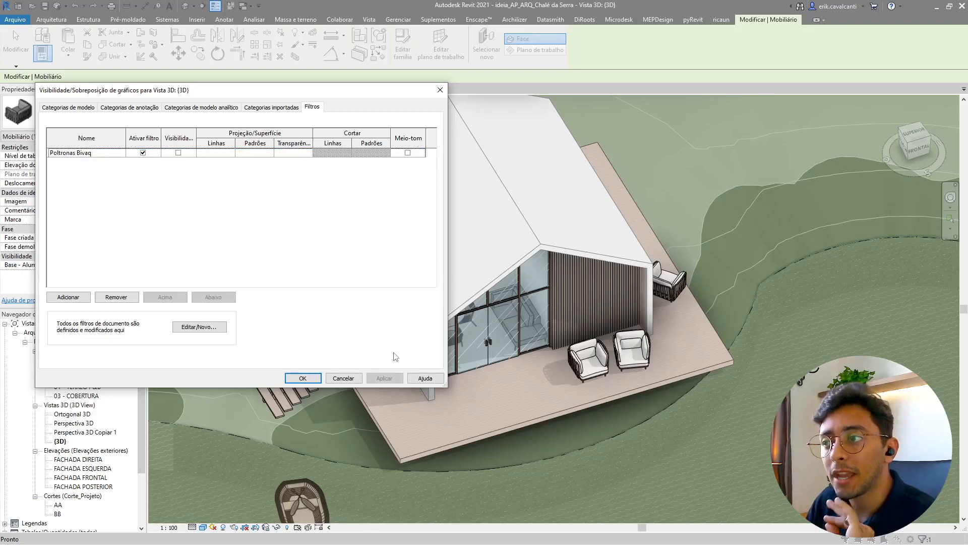
left_click(178, 153)
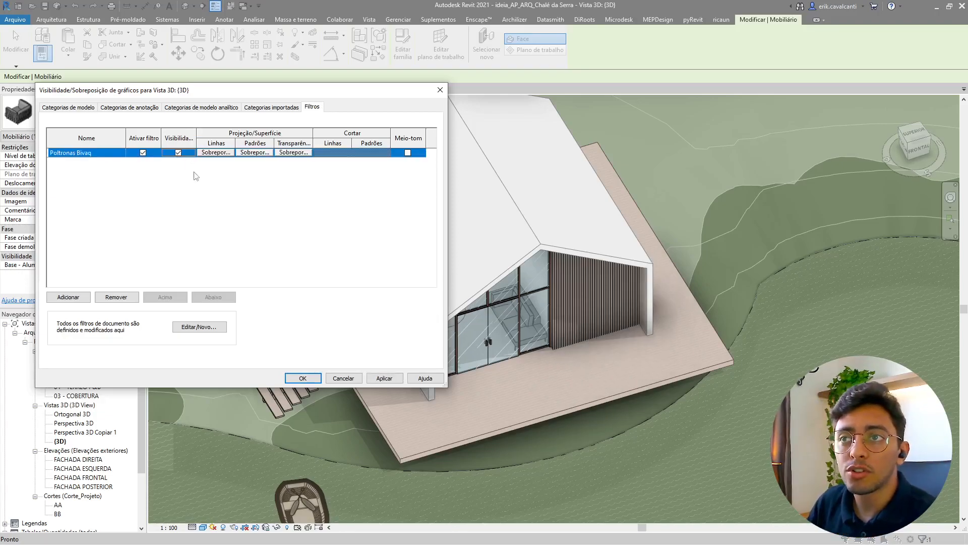
left_click(344, 378)
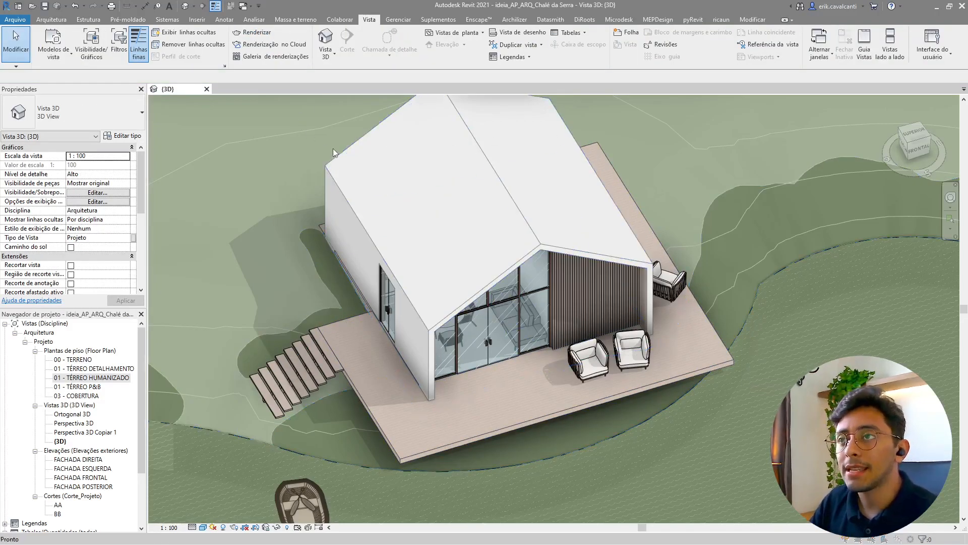
- Review the imported categories and the applied filters in the 3D view's visibility/graphics overrides, then close them
key("v")
key("v")
left_click(265, 110)
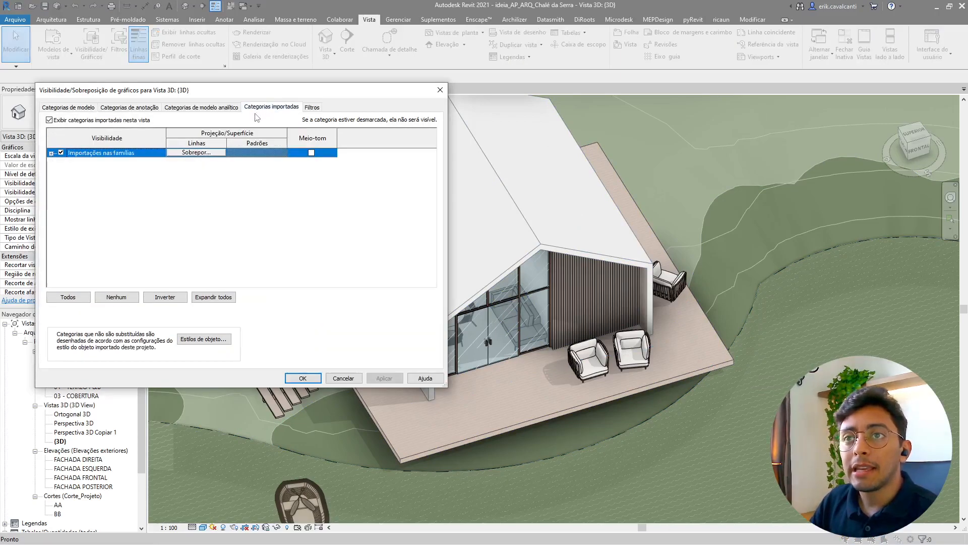
left_click(319, 109)
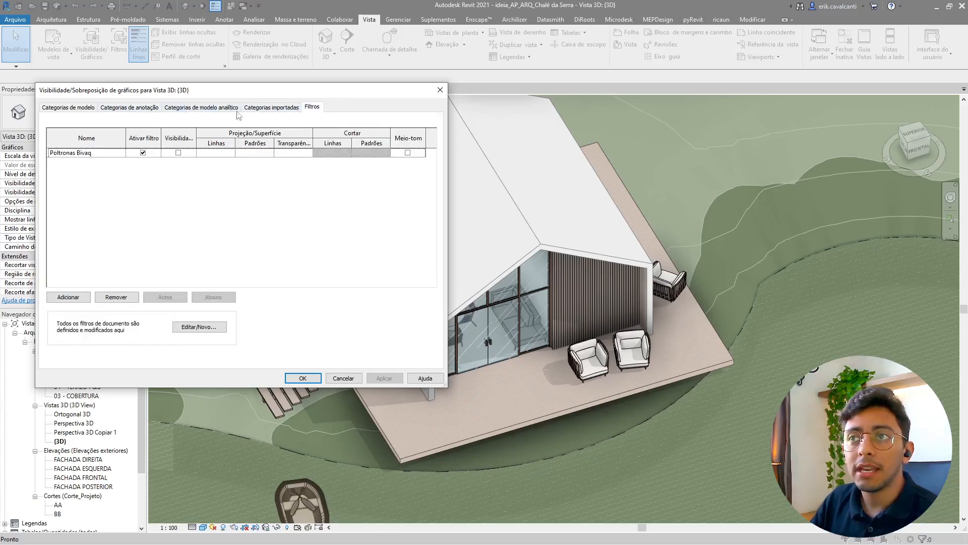
left_click(439, 91)
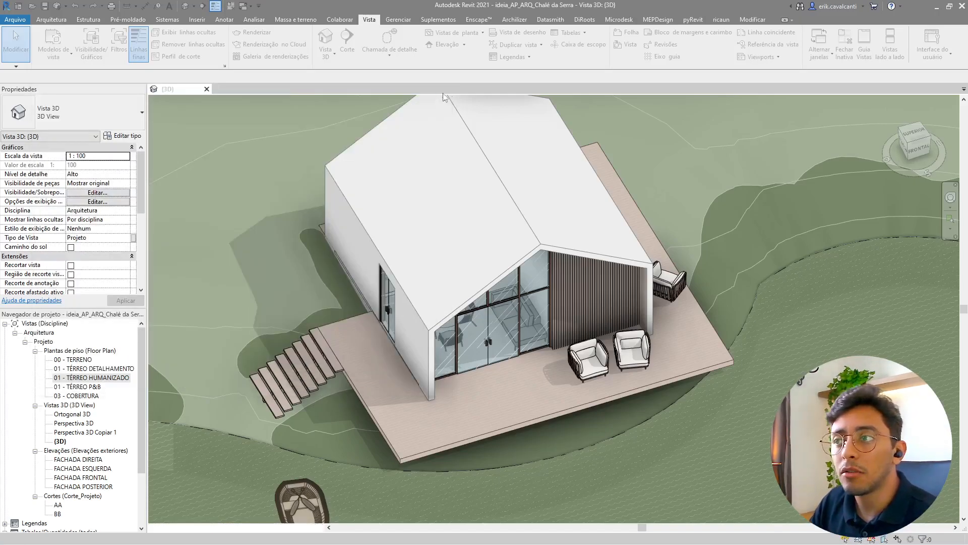